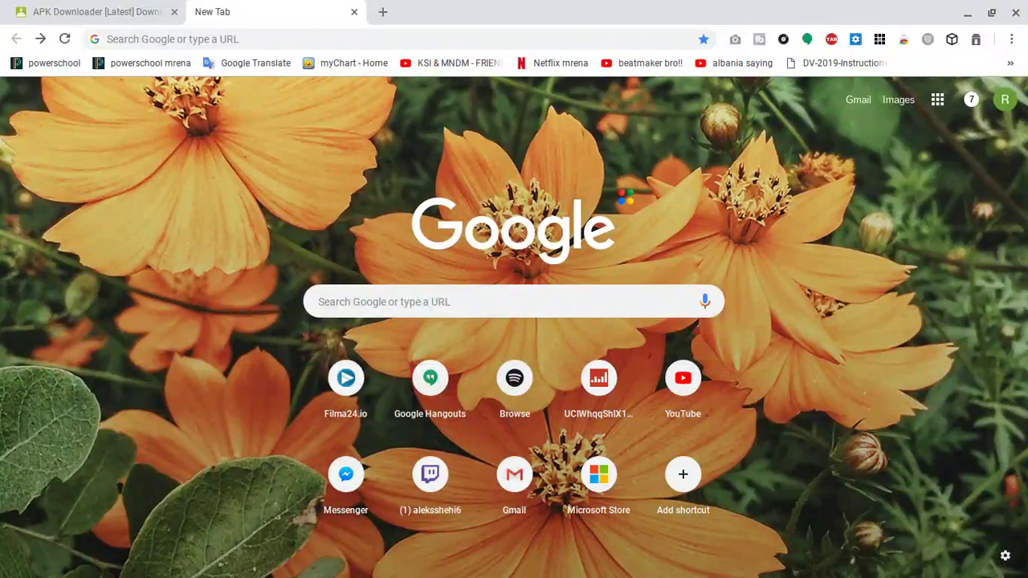
# Step: Switch to the APK Downloader page and bring up the Chrome OS launcher
pyautogui.click(120, 4)
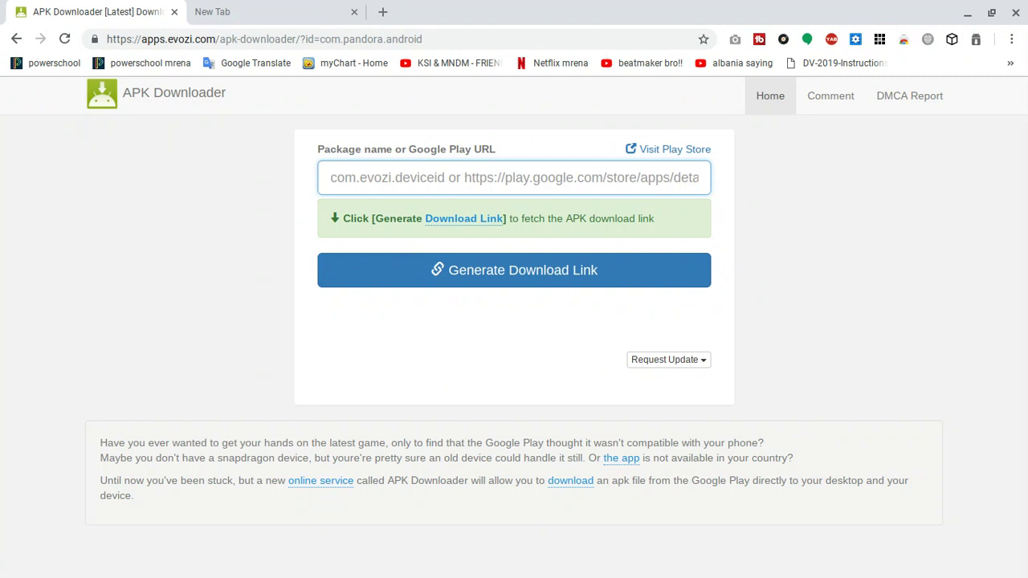
pyautogui.press('super')
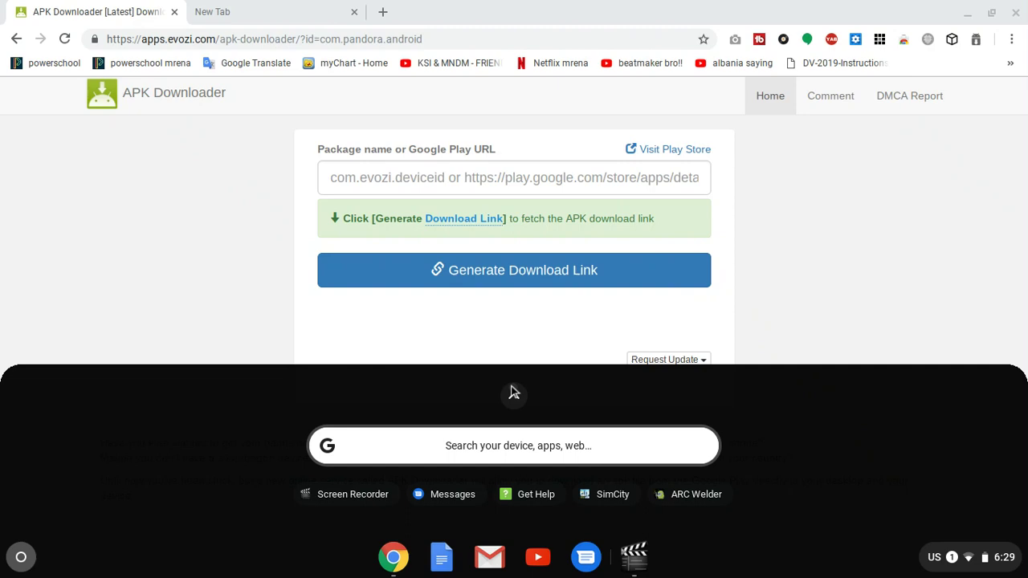
# Step: Expand the launcher, browse the full app list to page 3, then dismiss it
pyautogui.click(514, 396)
pyautogui.scroll(-2, 500, 207)
pyautogui.scroll(-2, 500, 208)
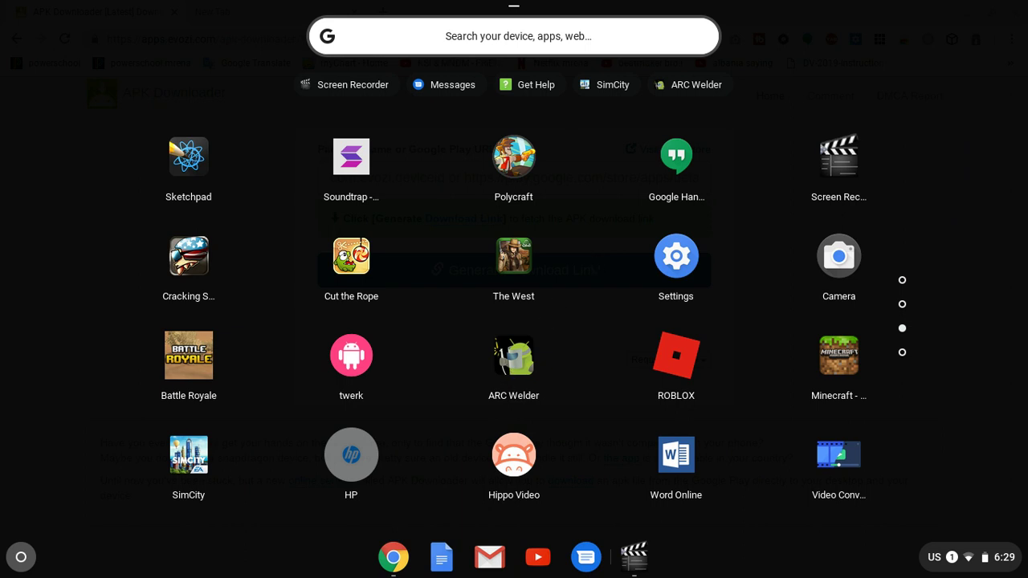
pyautogui.click(605, 53)
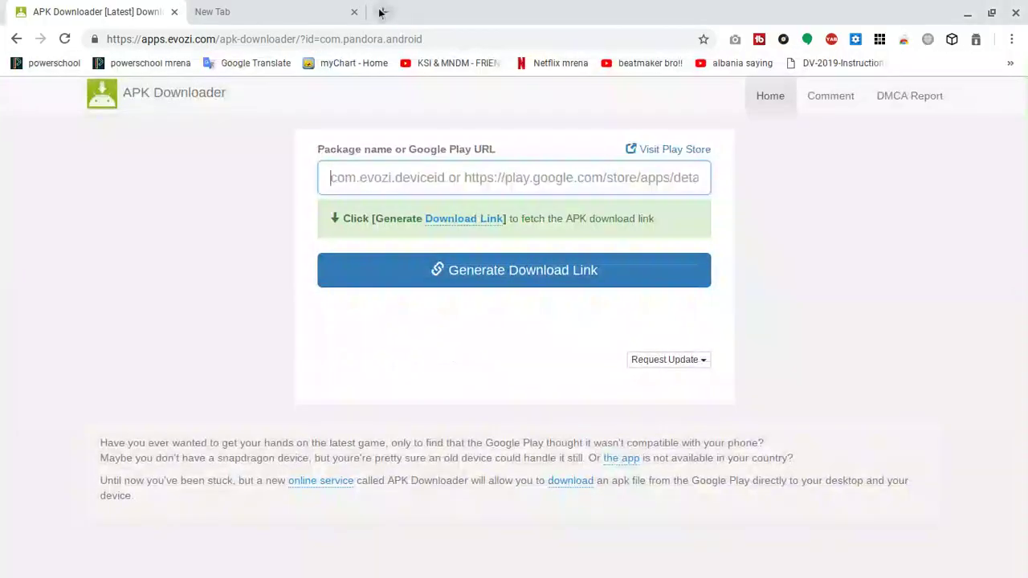
# Step: In a new tab, search the Chrome Web Store for 'arc welder'
pyautogui.click(379, 12)
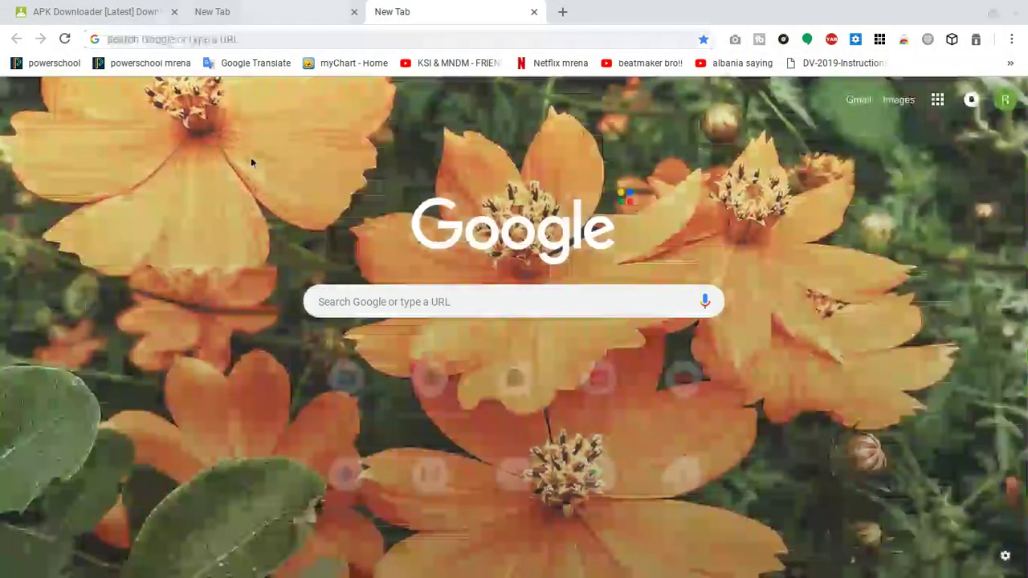
pyautogui.press('super')
pyautogui.click(513, 399)
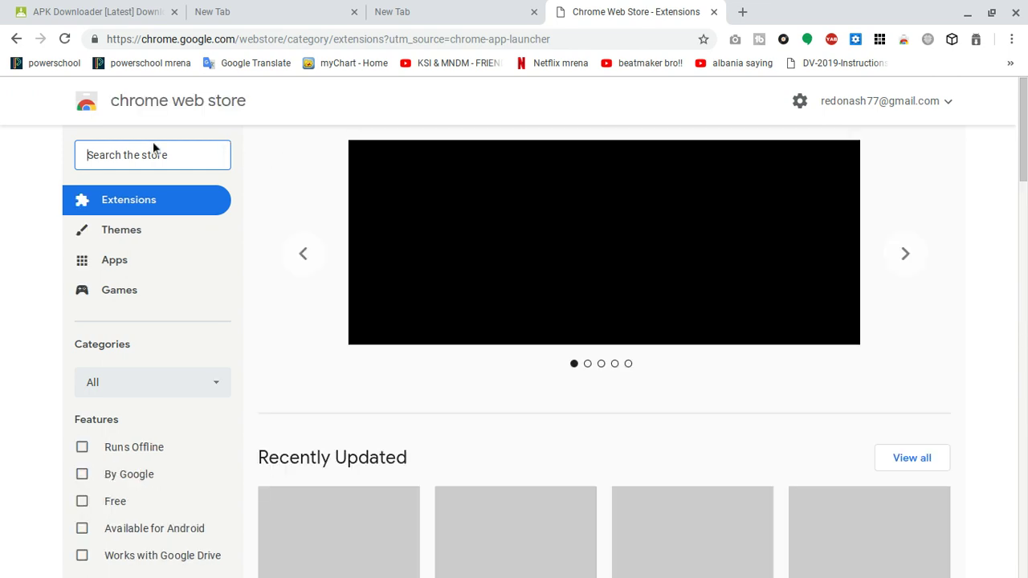
pyautogui.write('ar')
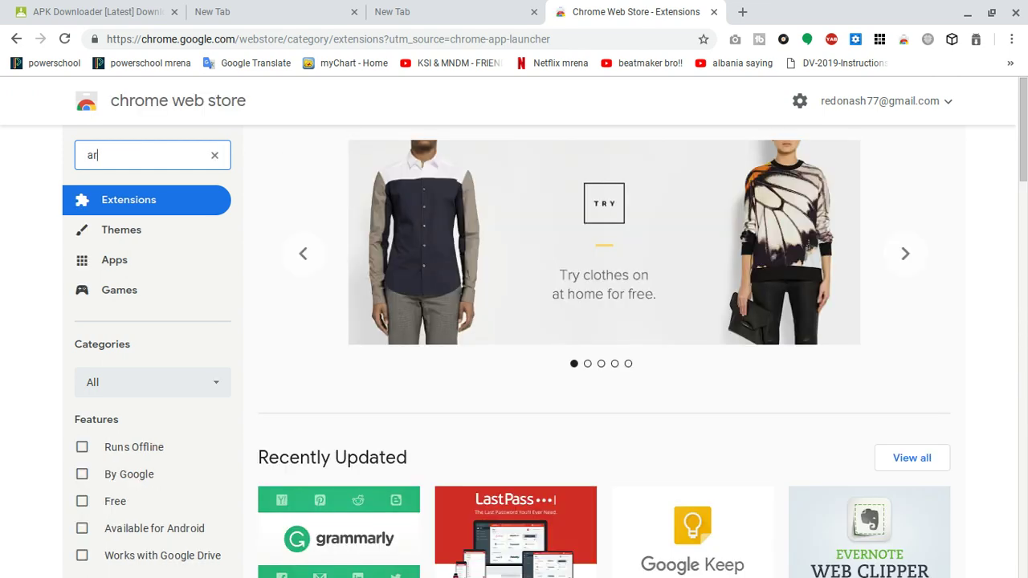
pyautogui.write('c welder')
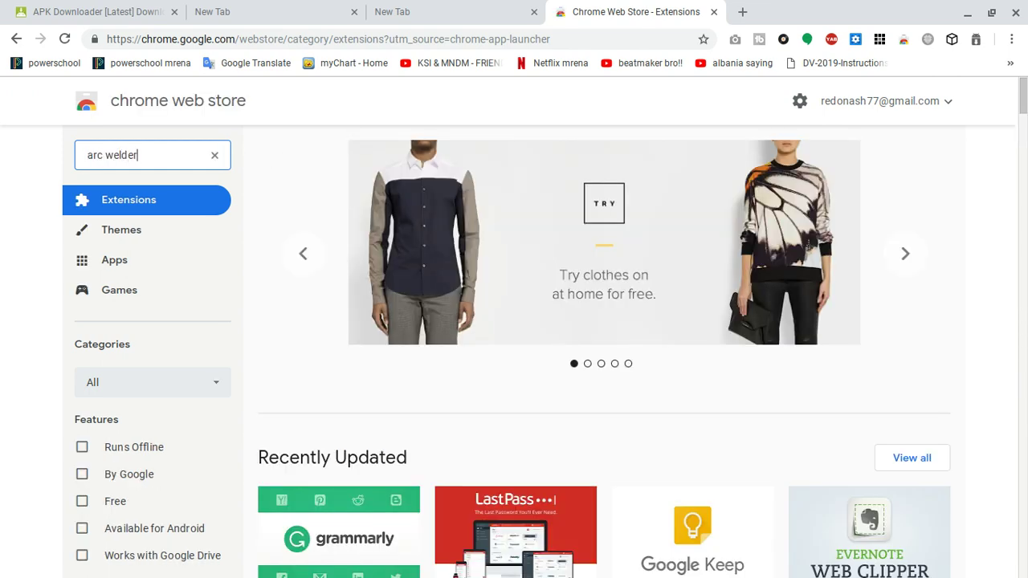
pyautogui.press('Return')
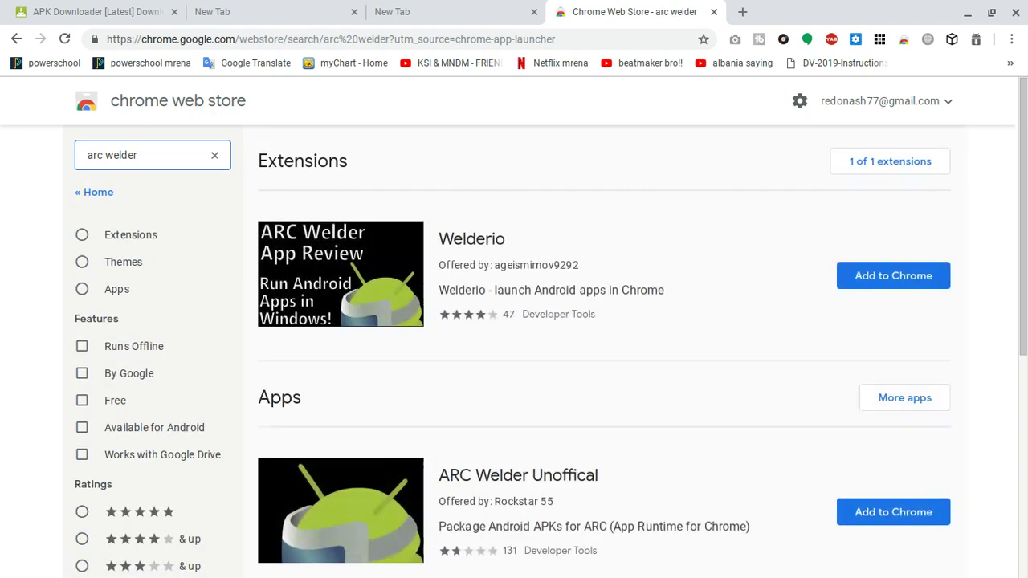
# Step: Browse the 'arc welder' store results, then reopen the Chrome OS launcher
pyautogui.scroll(-2, 378, 248)
pyautogui.scroll(-3, 379, 248)
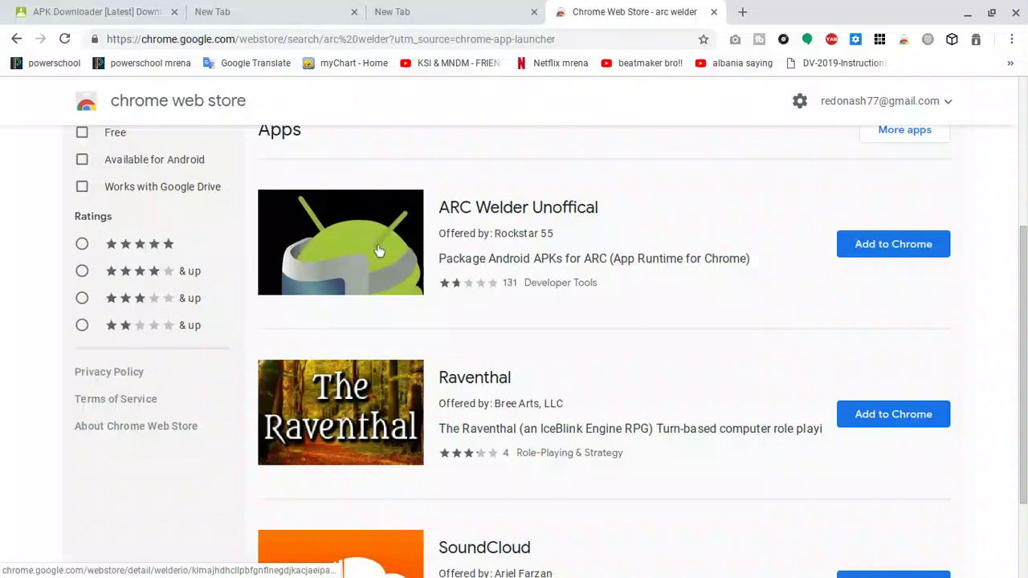
pyautogui.scroll(5, 491, 450)
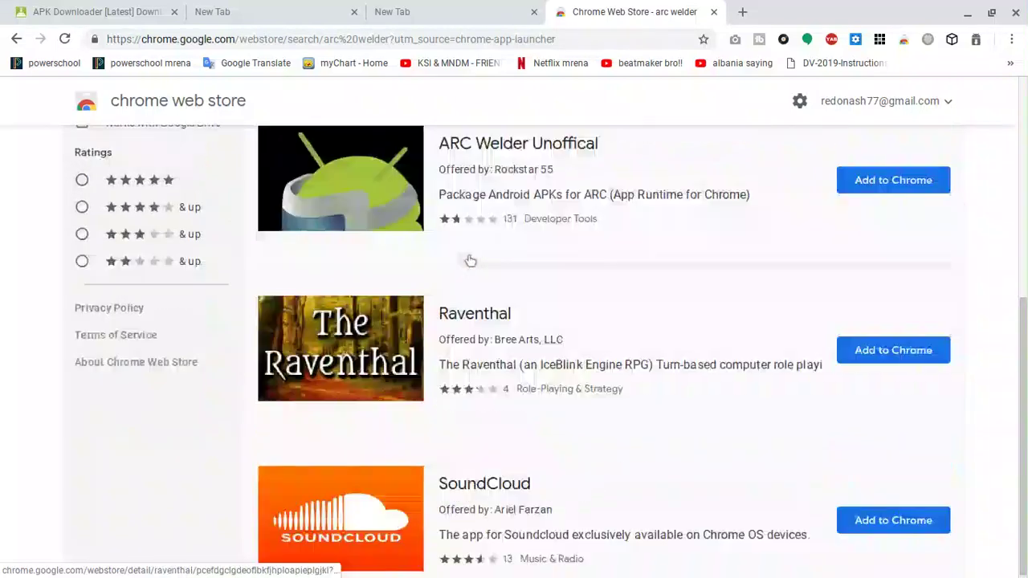
pyautogui.scroll(-1, 520, 497)
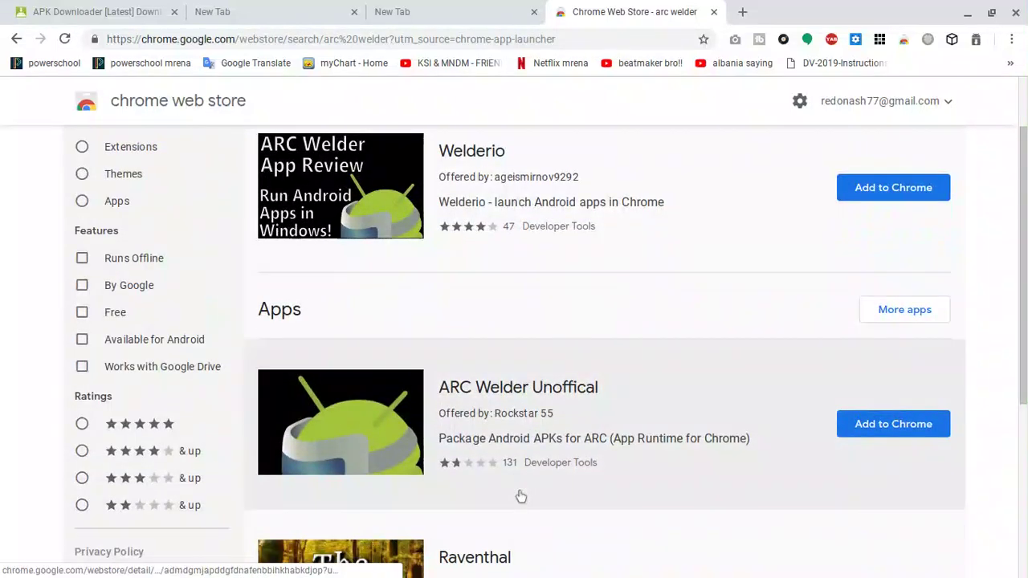
pyautogui.scroll(1, 506, 239)
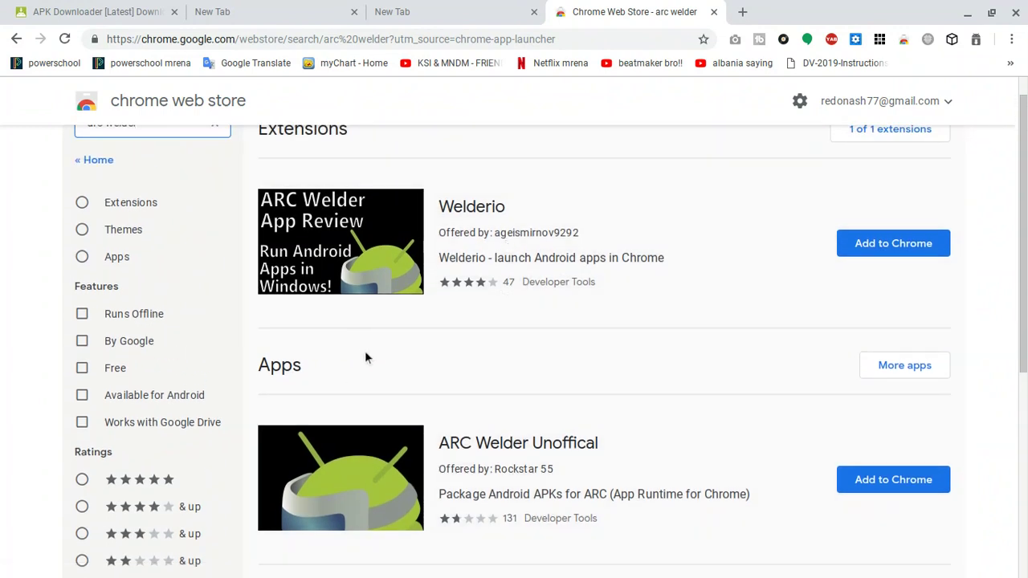
pyautogui.scroll(-3, 365, 358)
pyautogui.scroll(4, 566, 348)
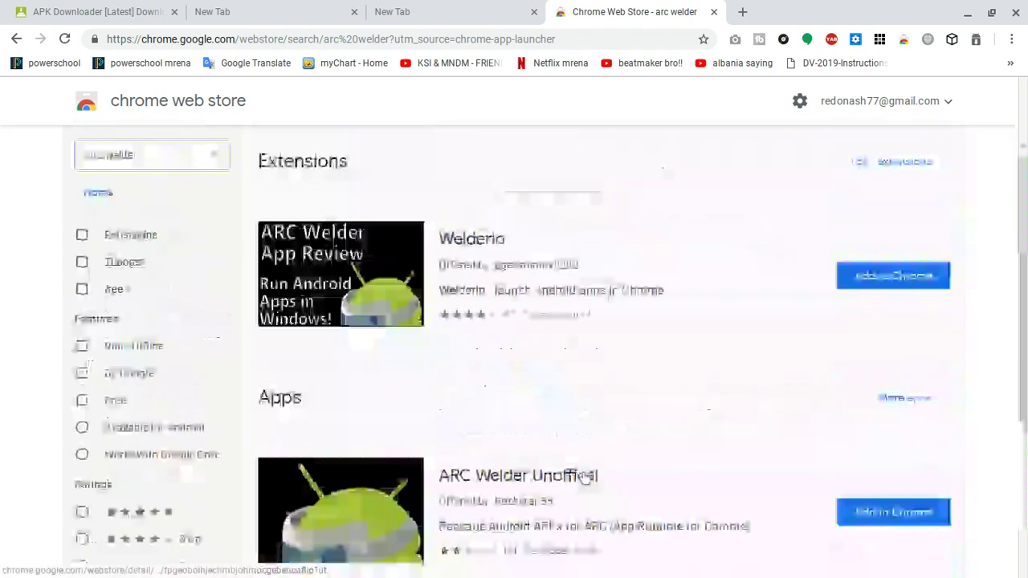
pyautogui.scroll(-5, 514, 421)
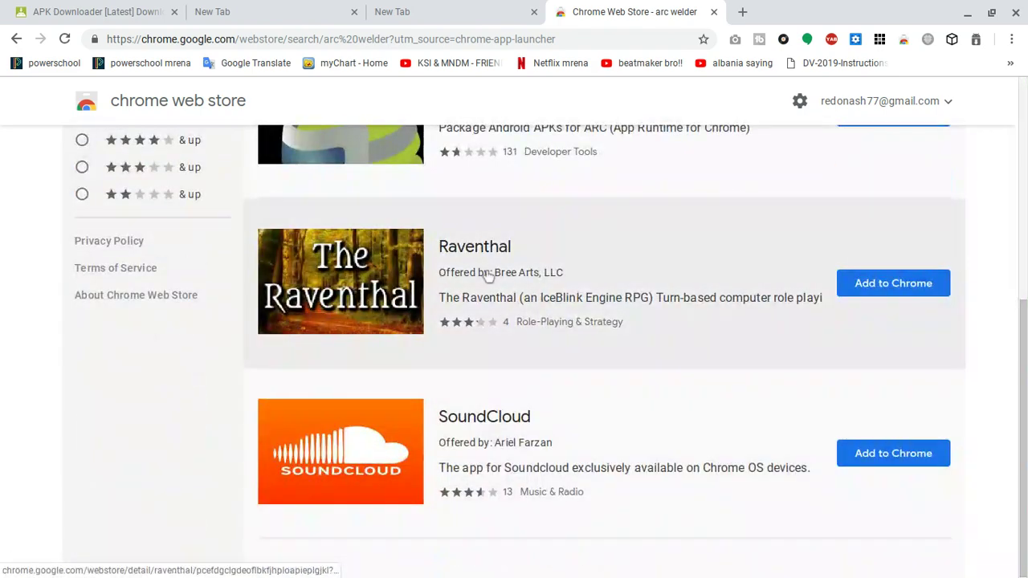
pyautogui.scroll(4, 503, 393)
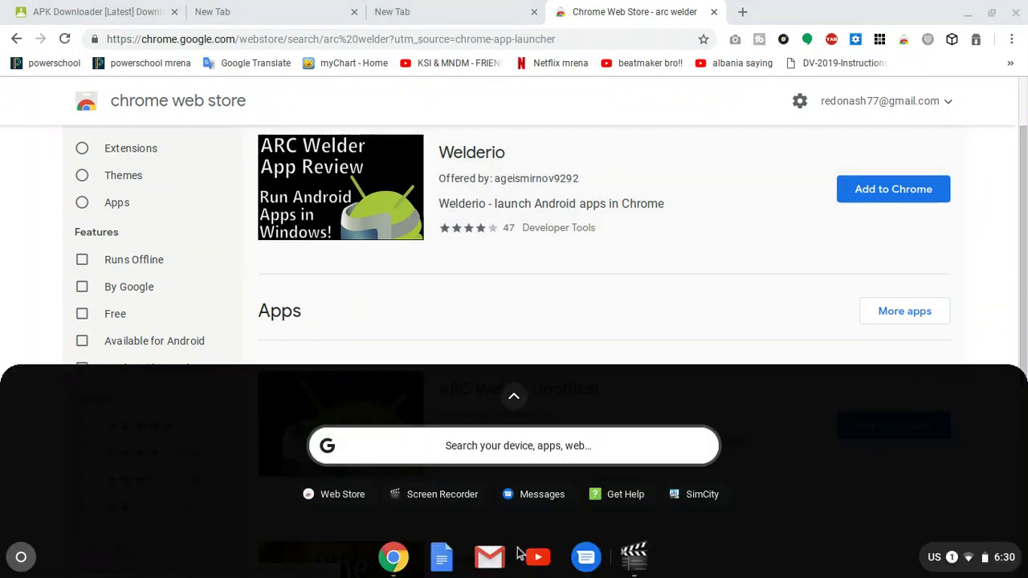
pyautogui.press('super')
# Step: Open App info for ARC Welder from page 3 of the full app grid
pyautogui.click(514, 400)
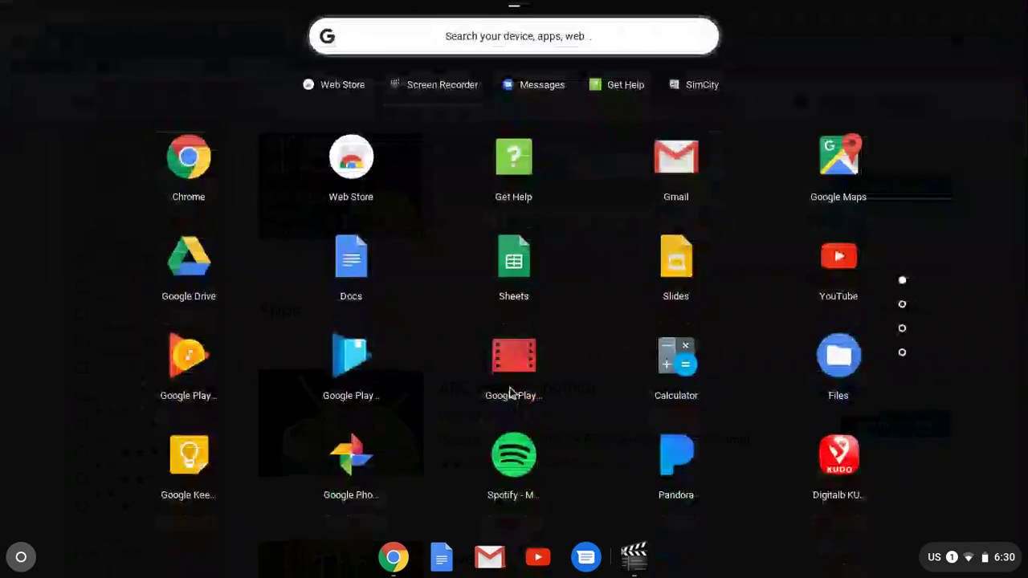
pyautogui.scroll(-1, 509, 391)
pyautogui.scroll(-1, 509, 370)
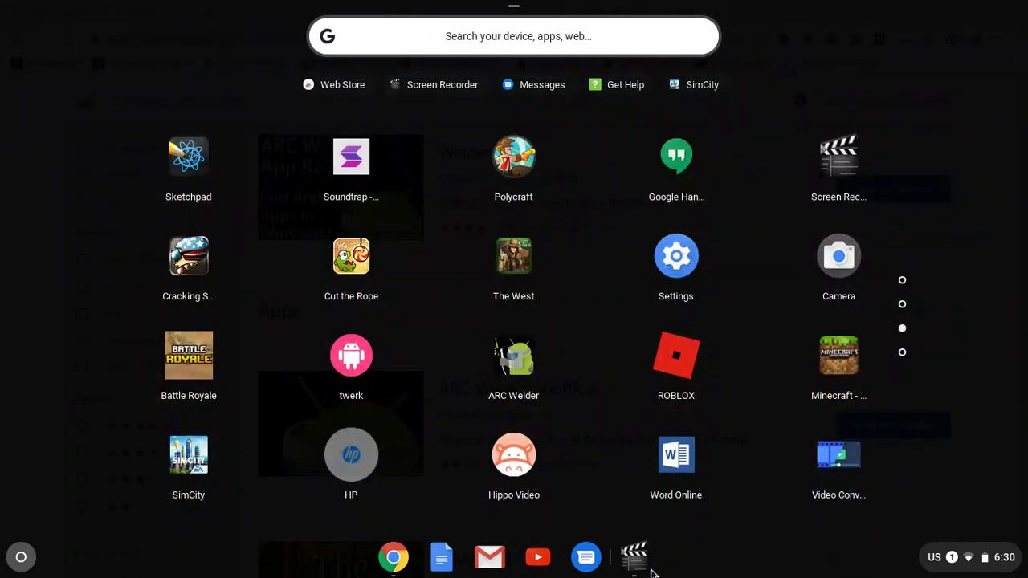
pyautogui.rightClick(513, 366)
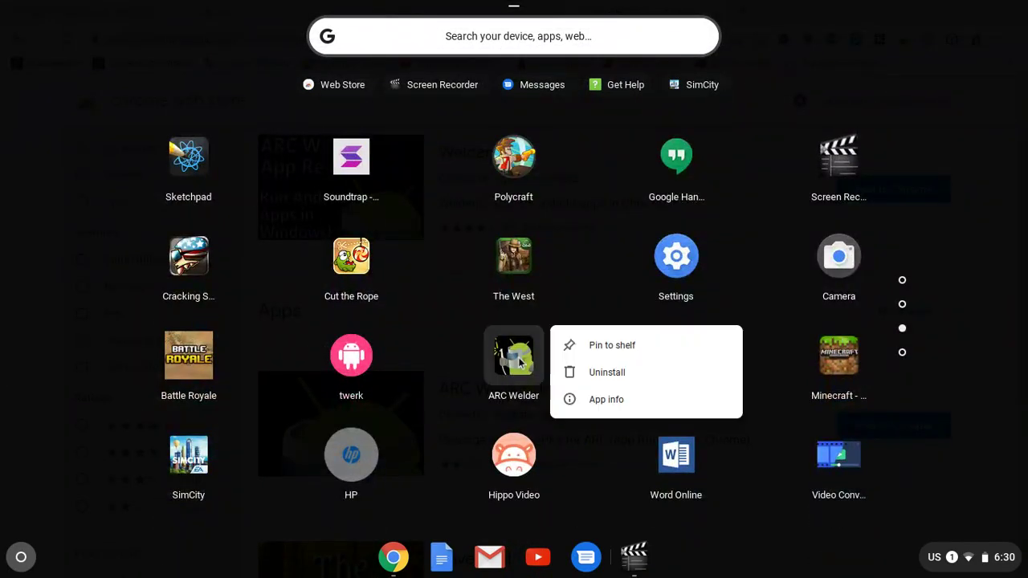
pyautogui.click(611, 397)
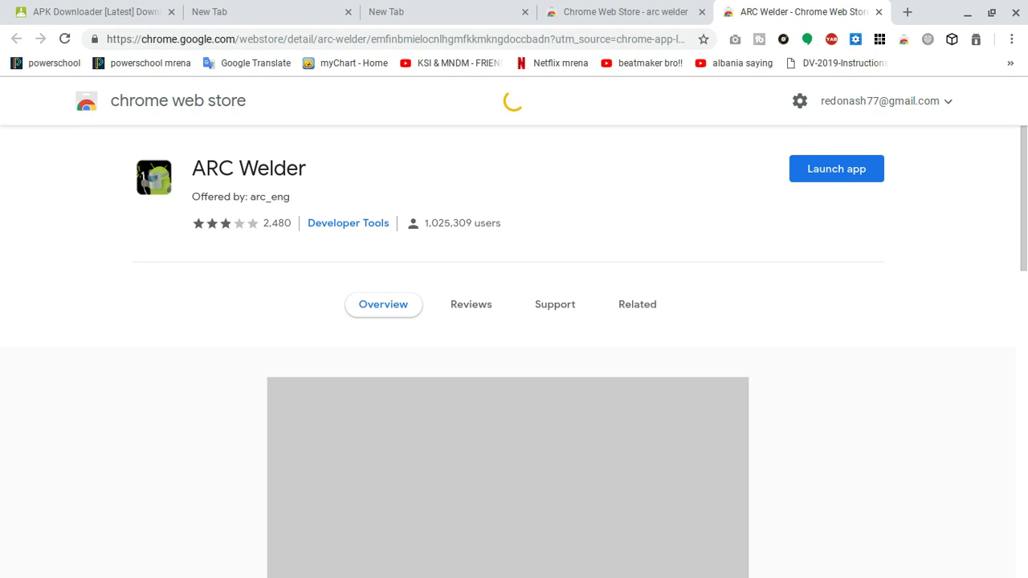
# Step: Scroll through the ARC Welder Chrome Web Store listing
pyautogui.click(528, 40)
pyautogui.click(580, 181)
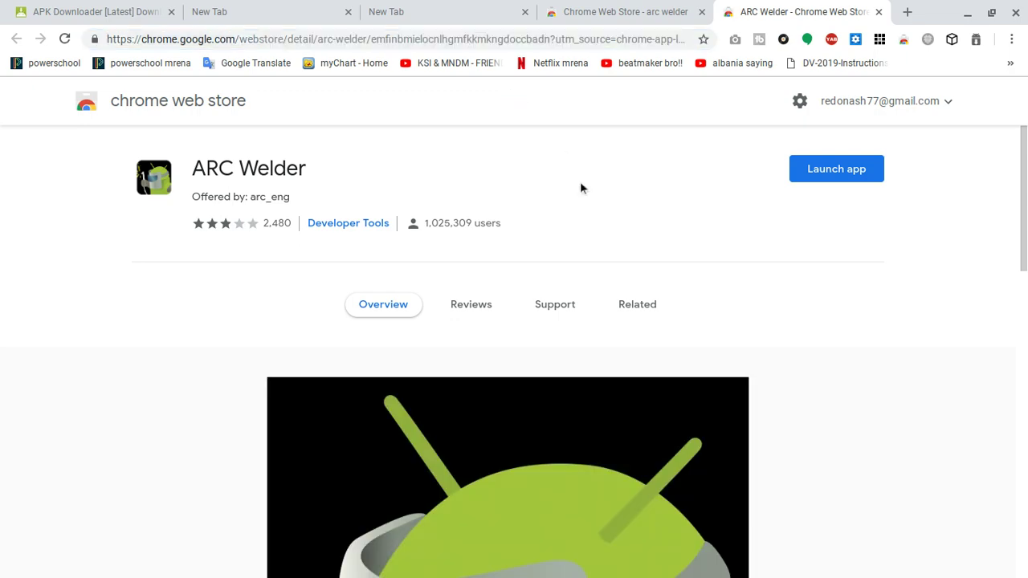
pyautogui.scroll(-2, 543, 181)
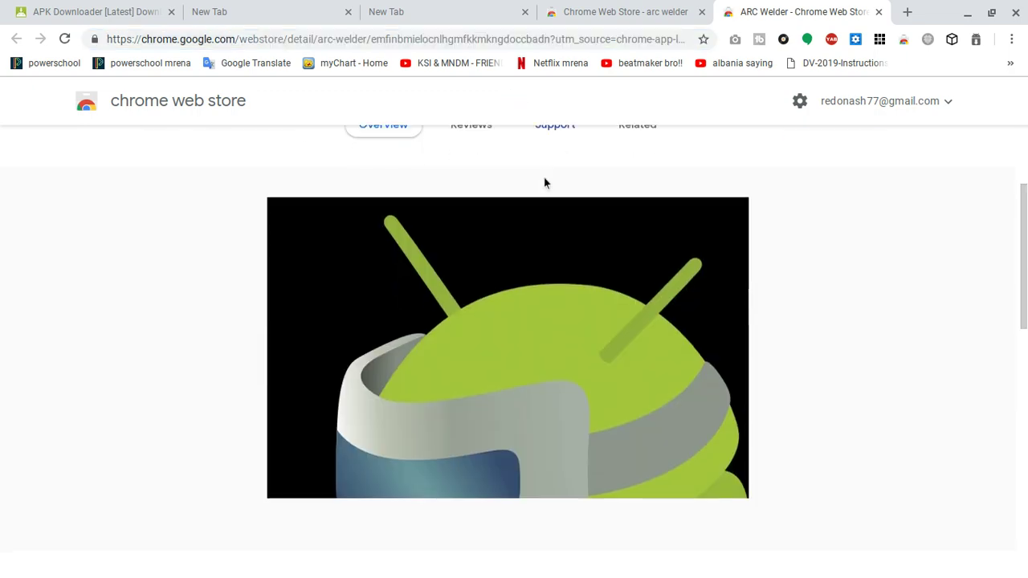
pyautogui.scroll(2, 544, 181)
pyautogui.scroll(-4, 544, 181)
pyautogui.scroll(-3, 544, 182)
pyautogui.scroll(-1, 544, 183)
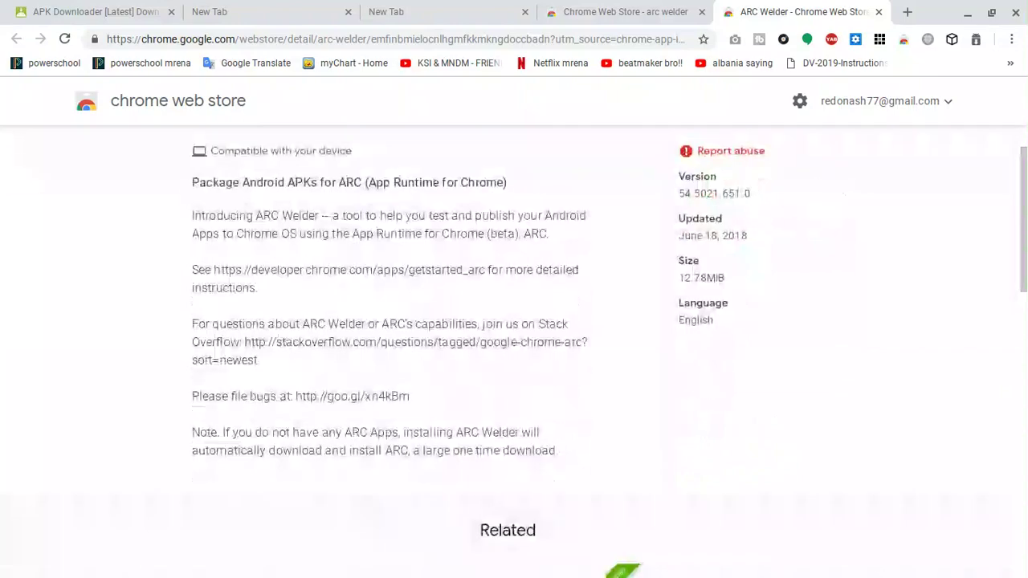
pyautogui.scroll(-2, 544, 183)
pyautogui.scroll(-3, 544, 183)
pyautogui.scroll(15, 544, 182)
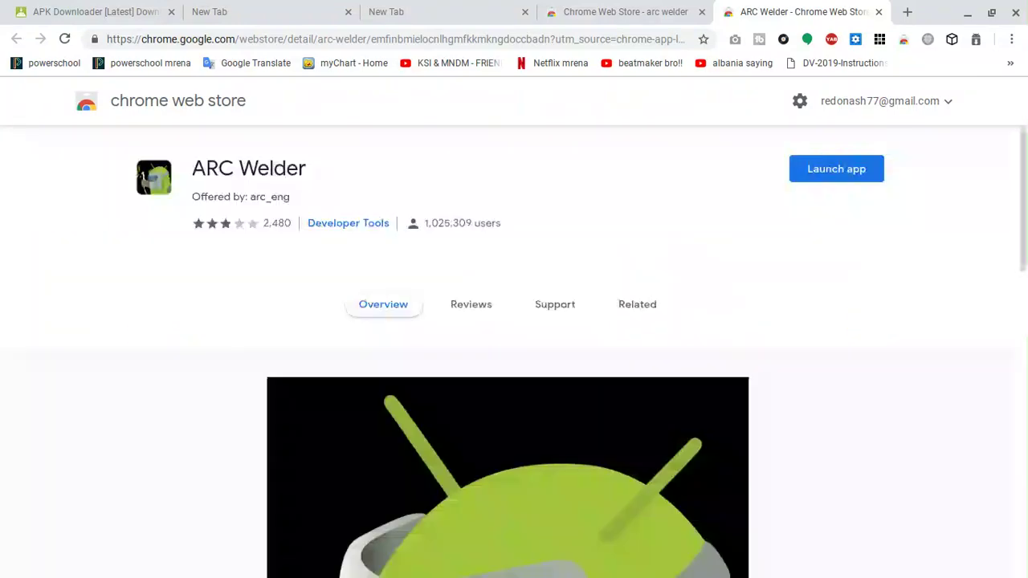
# Step: Revisit the arc welder results, then switch to the empty New Tab and clear its address bar
pyautogui.click(610, 12)
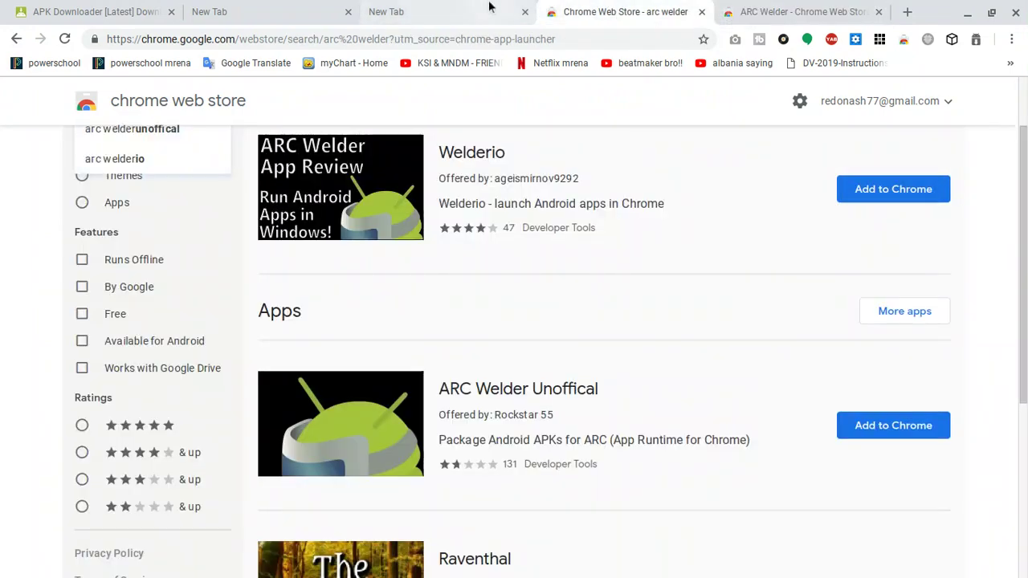
pyautogui.scroll(1, 407, 244)
pyautogui.click(265, 11)
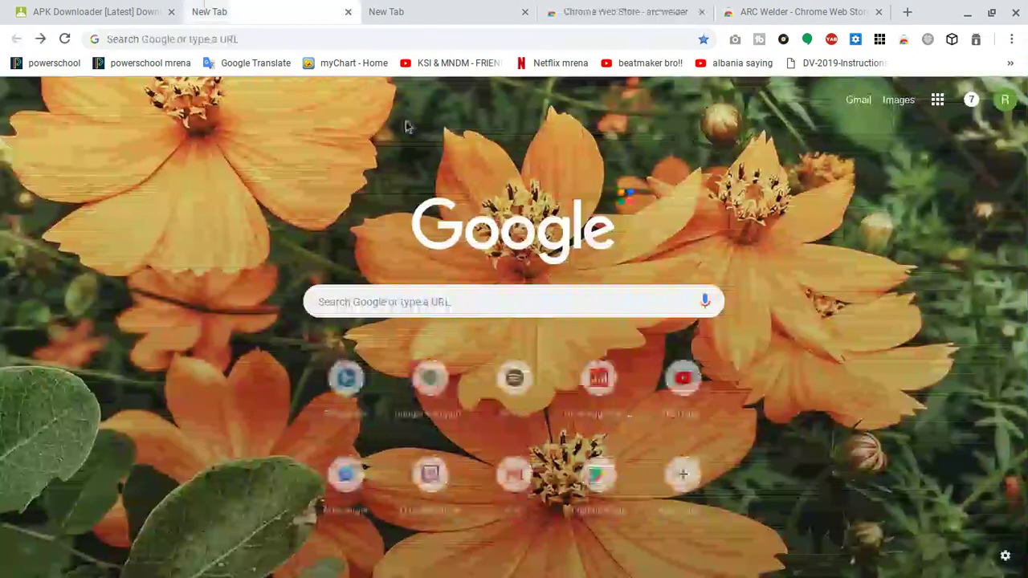
pyautogui.click(332, 40)
pyautogui.write('p')
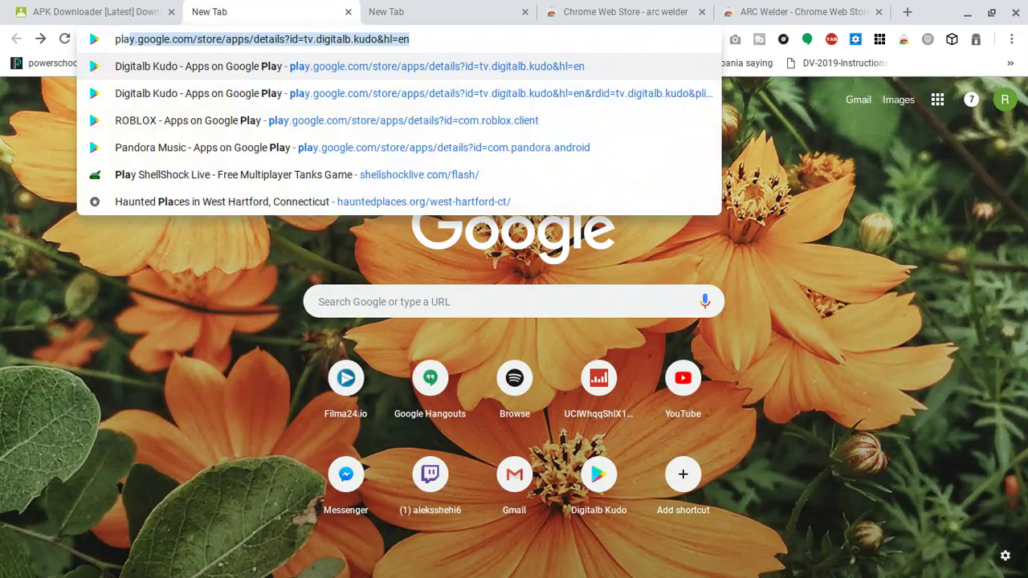
pyautogui.write('la')
pyautogui.press('BackSpace')
pyautogui.press('BackSpace')
pyautogui.press('BackSpace')
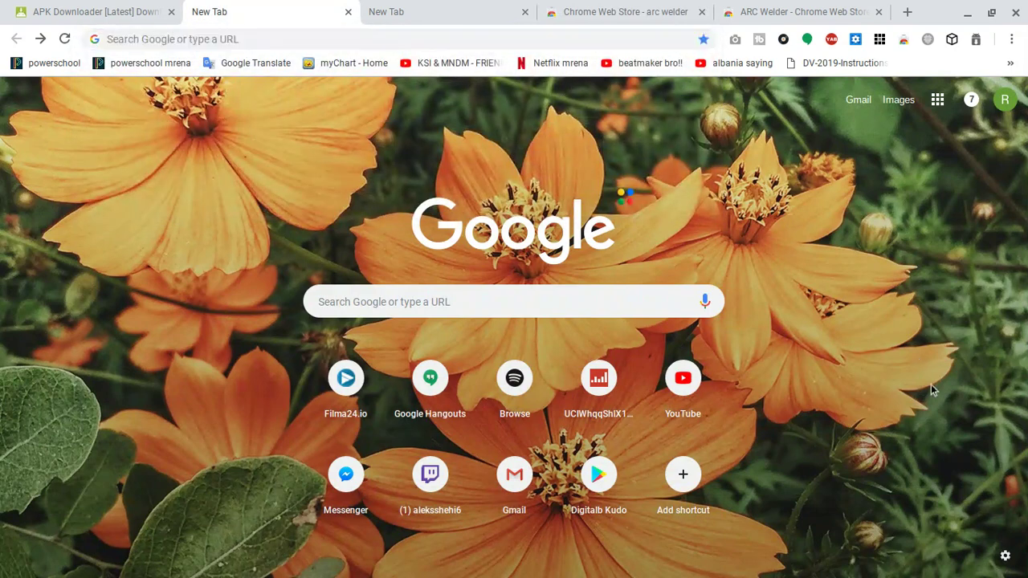
pyautogui.click(972, 556)
# Step: View the disabled Samsung Galaxy S5 under Advanced > Connected devices, then go back
pyautogui.click(953, 223)
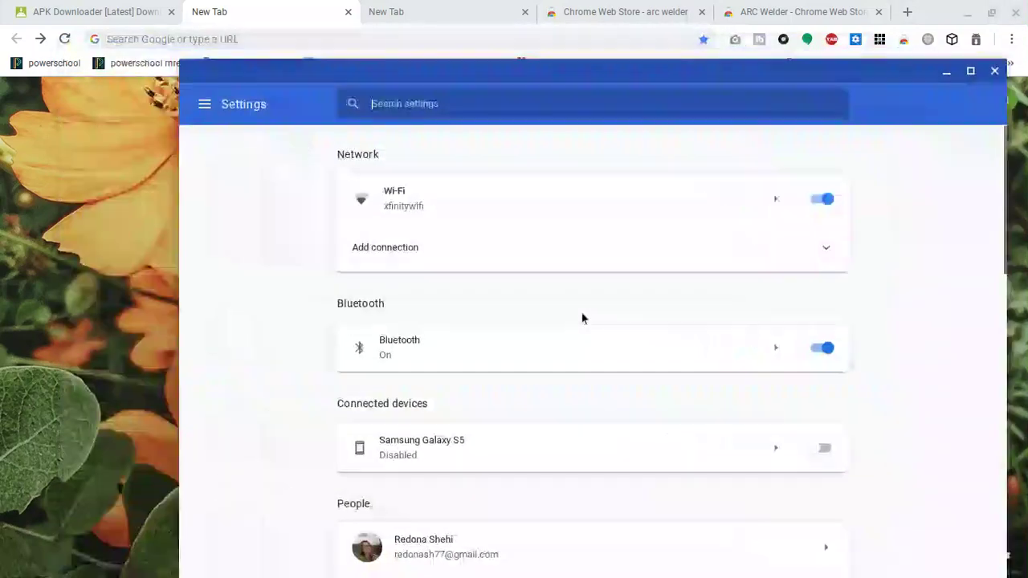
pyautogui.click(202, 105)
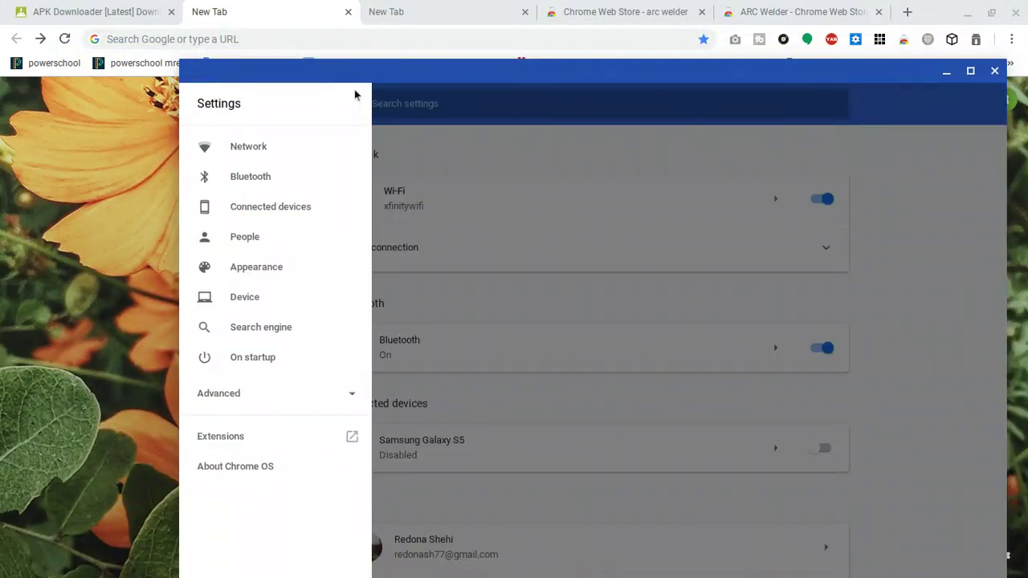
pyautogui.click(247, 394)
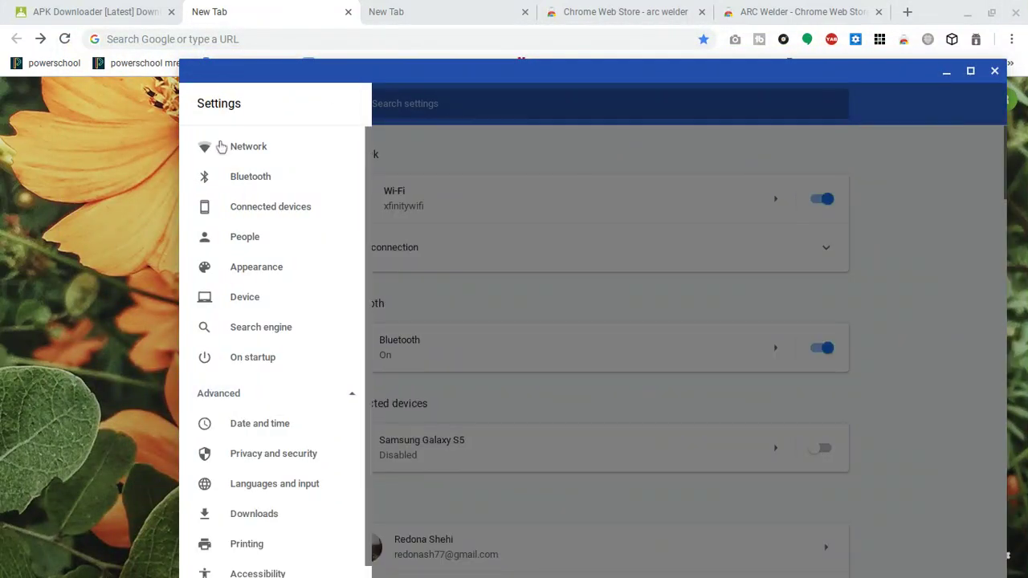
pyautogui.scroll(-1, 273, 433)
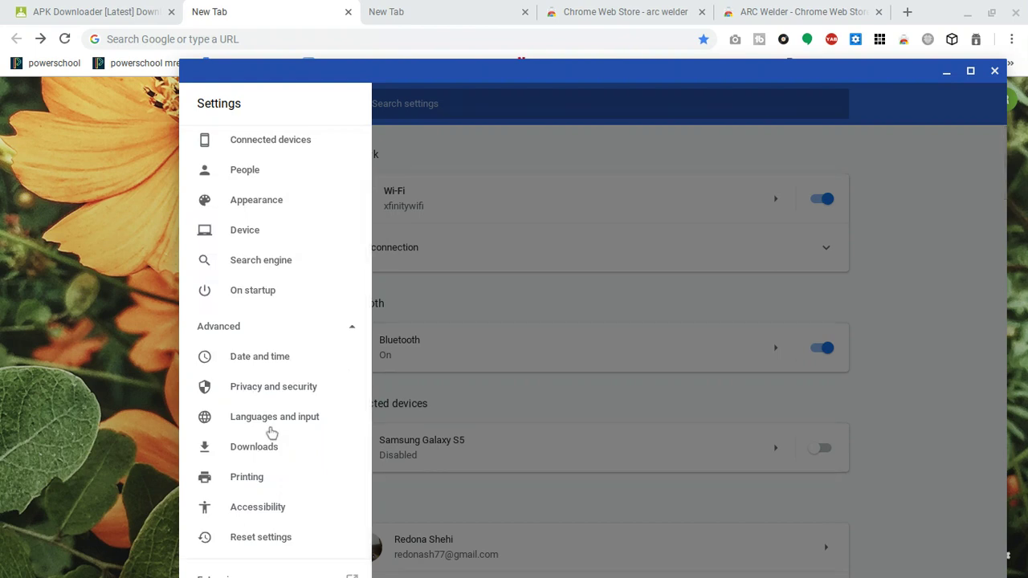
pyautogui.scroll(1, 271, 434)
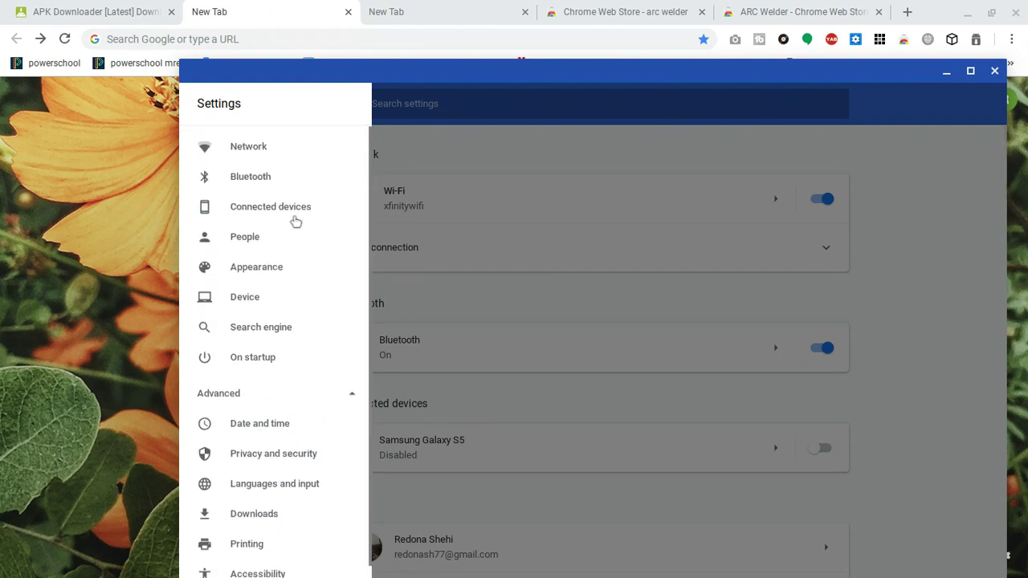
pyautogui.click(261, 210)
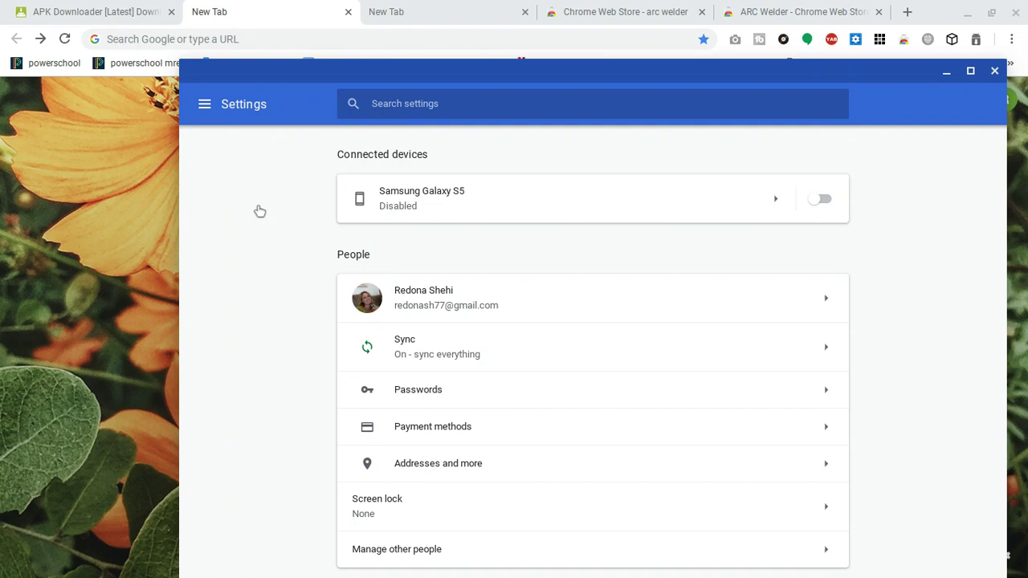
pyautogui.click(450, 202)
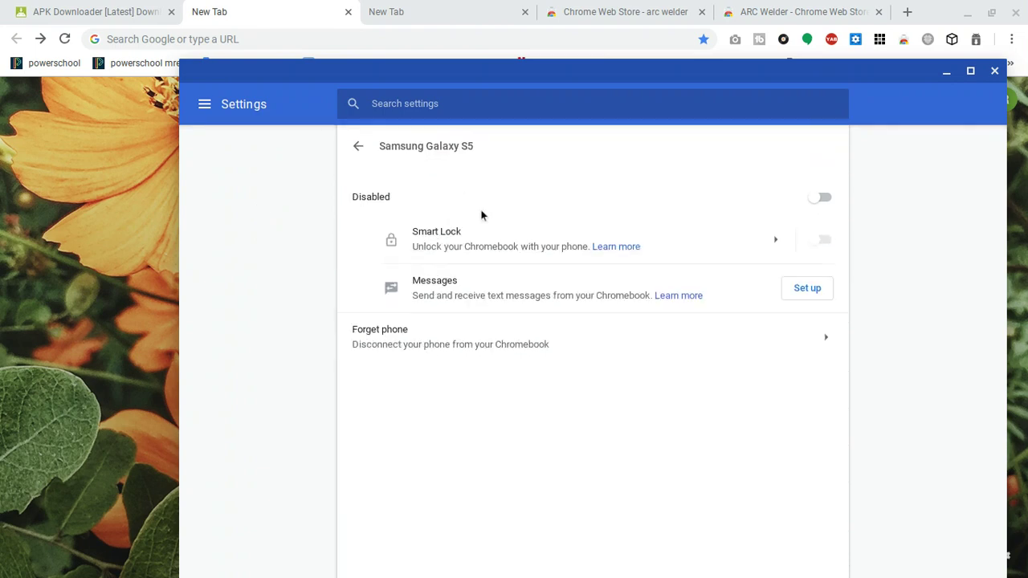
pyautogui.click(359, 146)
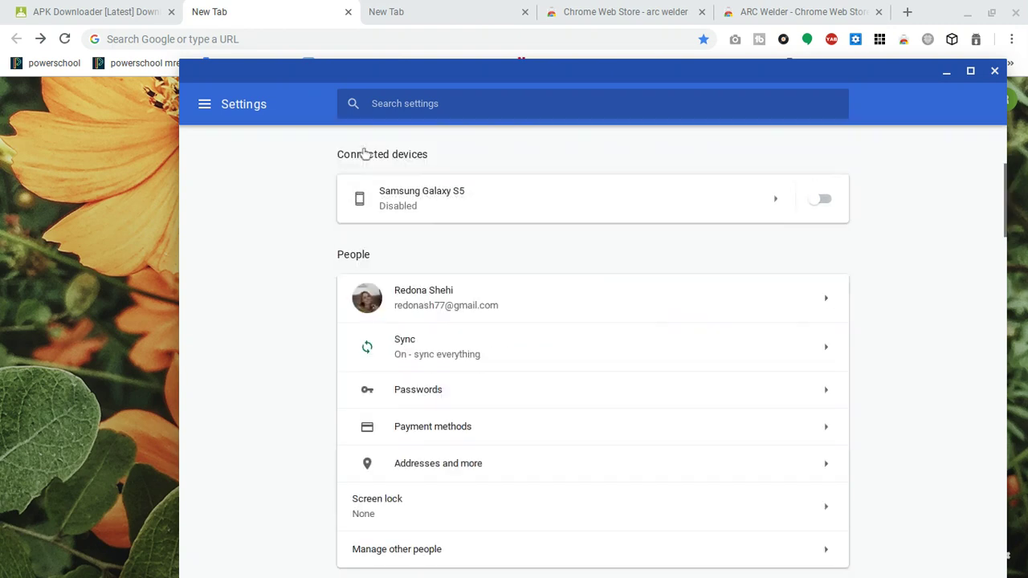
# Step: Close the Settings window and click into the New Tab address bar
pyautogui.click(994, 70)
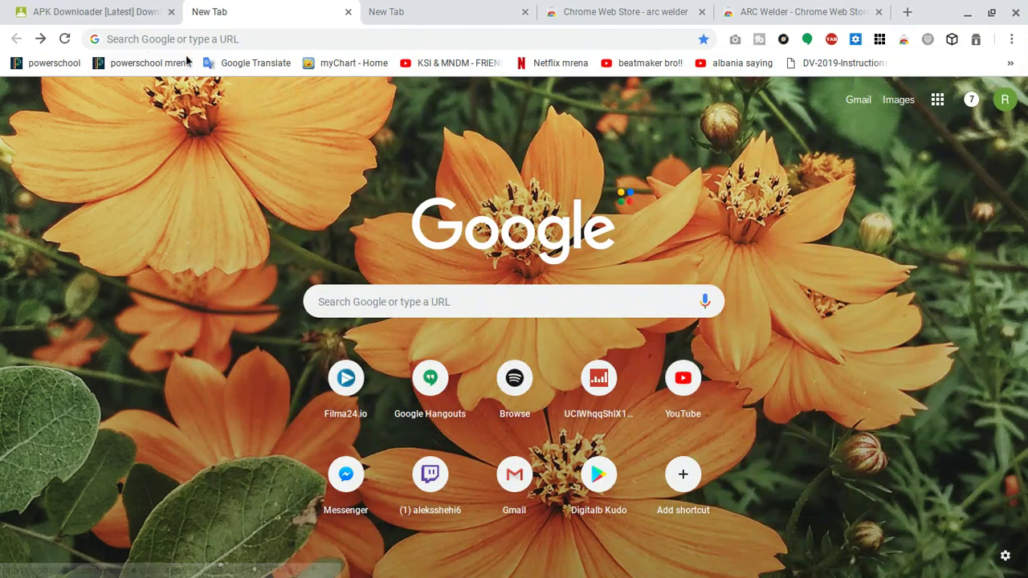
pyautogui.click(210, 40)
# Step: Paste and load the Digitalb Kudo Google Play address, then scroll its listing
pyautogui.write('play')
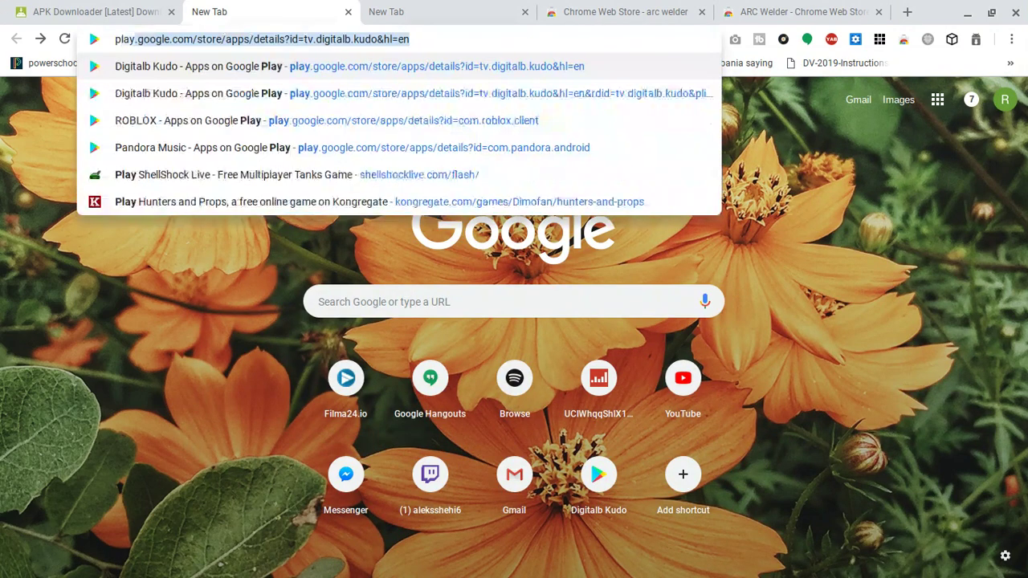
pyautogui.press('Return')
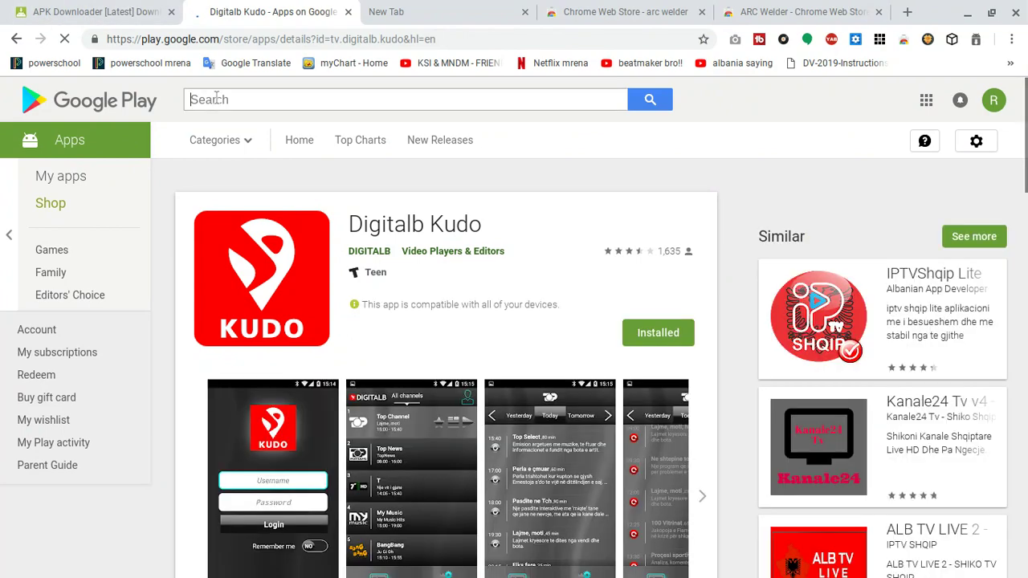
pyautogui.click(215, 97)
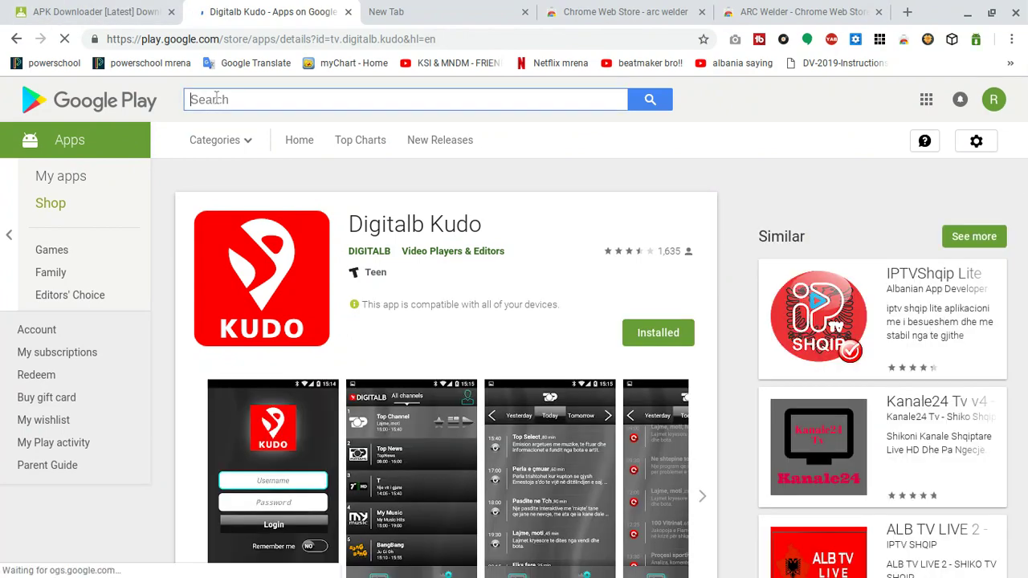
pyautogui.scroll(-2, 823, 327)
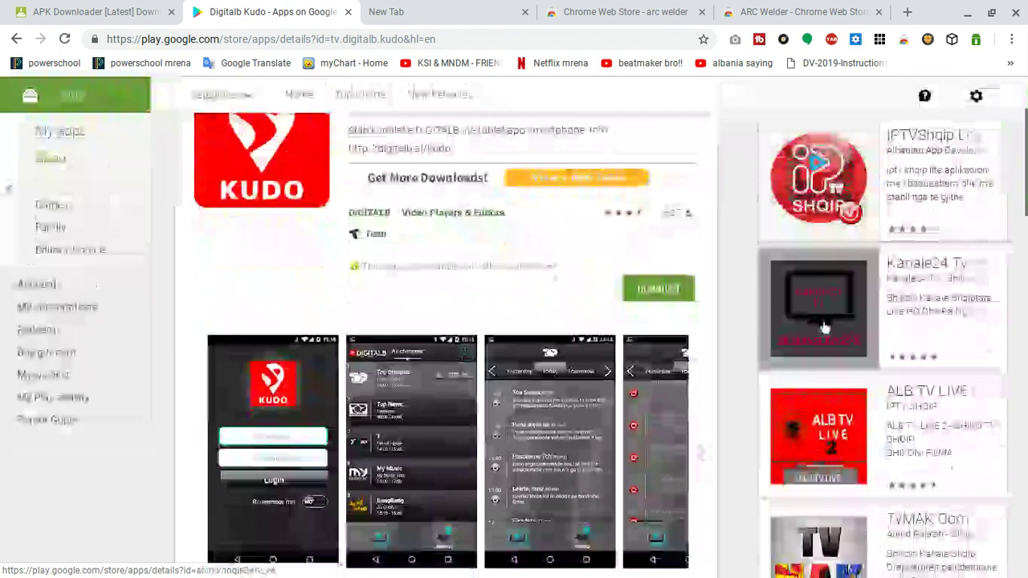
pyautogui.scroll(-3, 823, 327)
# Step: Search Google Play for 'apps', fixing the mistyped query
pyautogui.scroll(5, 721, 316)
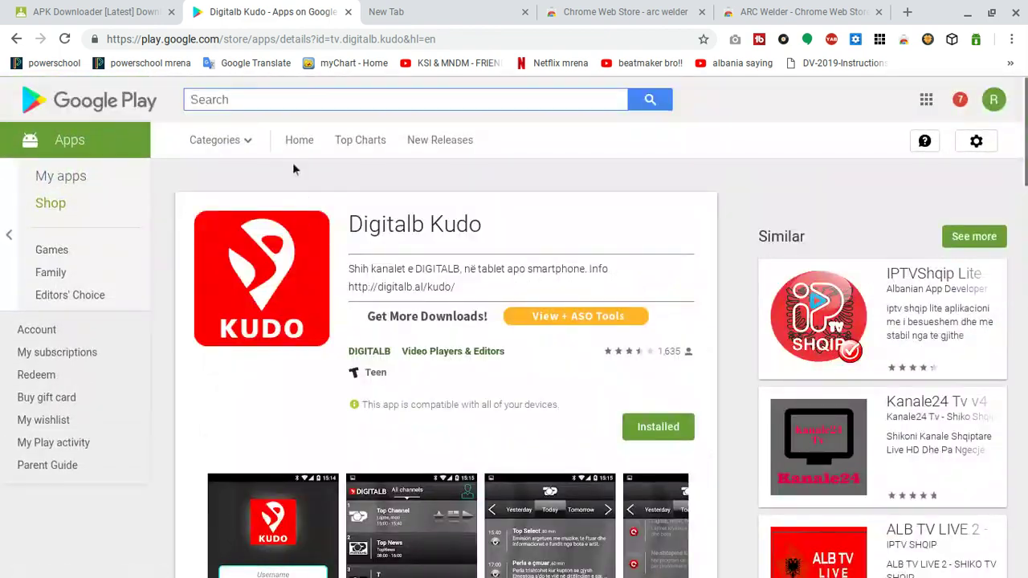
pyautogui.click(252, 97)
pyautogui.write('gam')
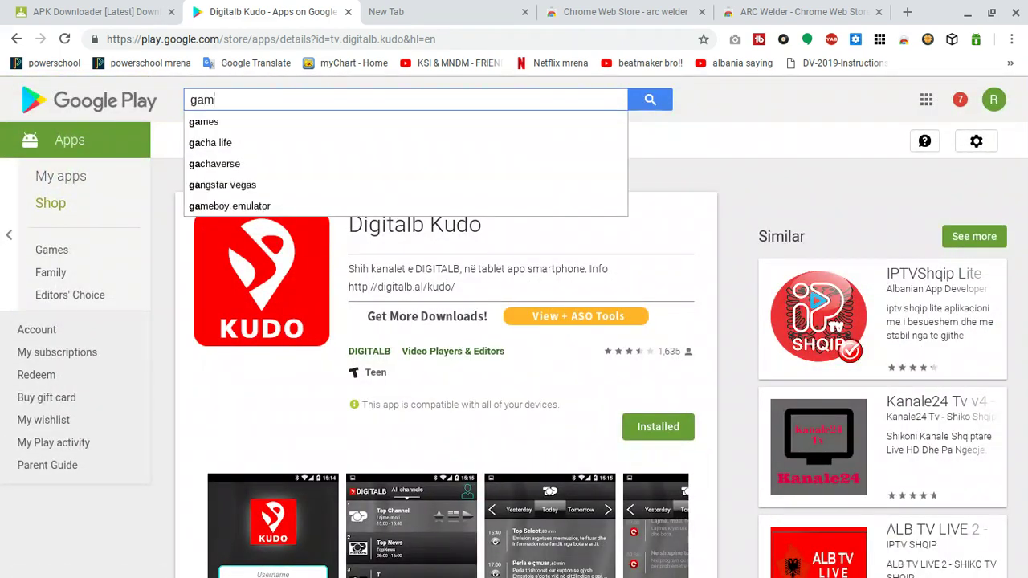
pyautogui.write('es')
pyautogui.press('BackSpace')
pyautogui.press('BackSpace')
pyautogui.press('BackSpace')
pyautogui.press('BackSpace')
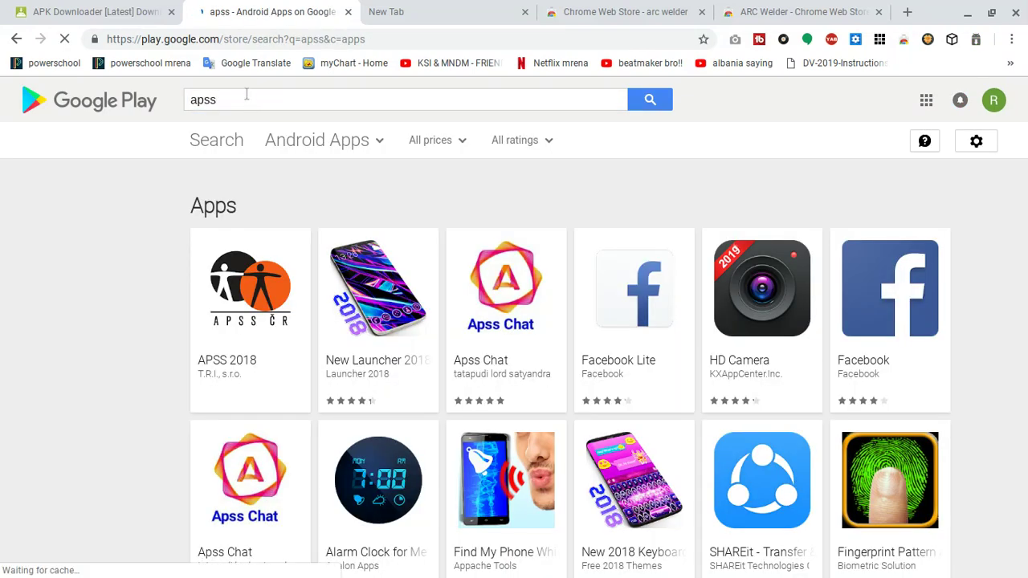
pyautogui.click(242, 101)
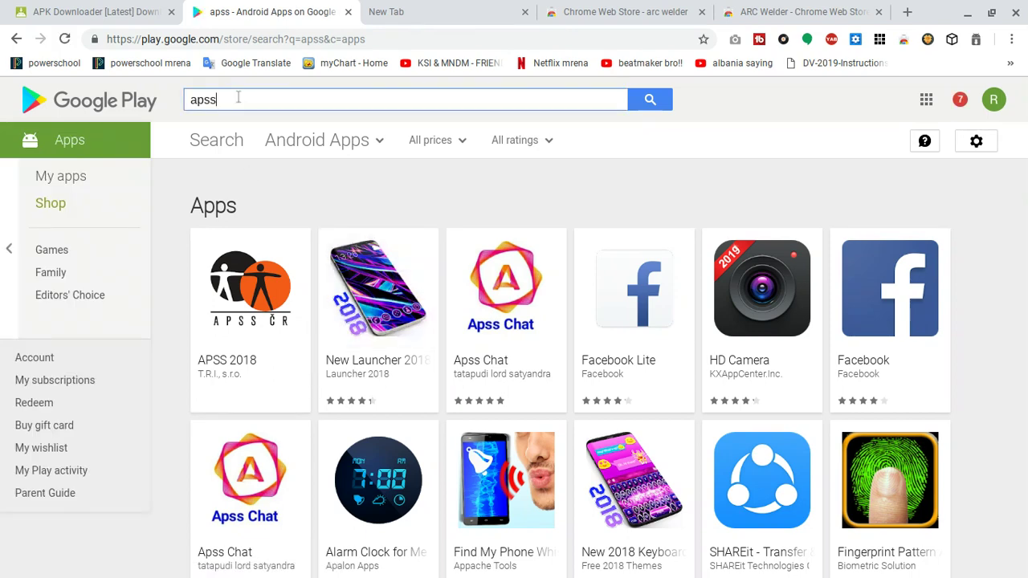
pyautogui.press('BackSpace')
pyautogui.press('BackSpace')
pyautogui.write('ps')
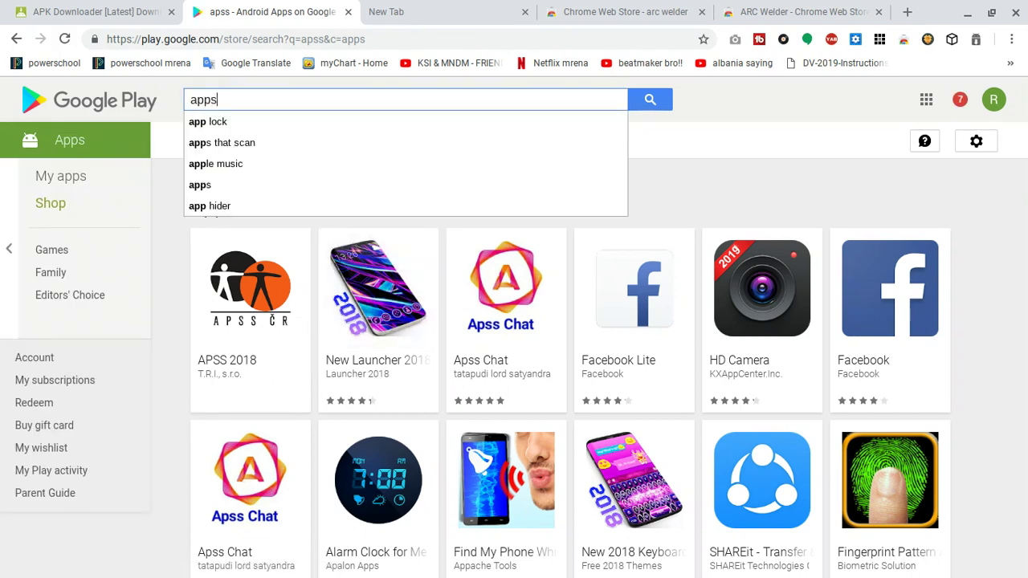
pyautogui.press('Return')
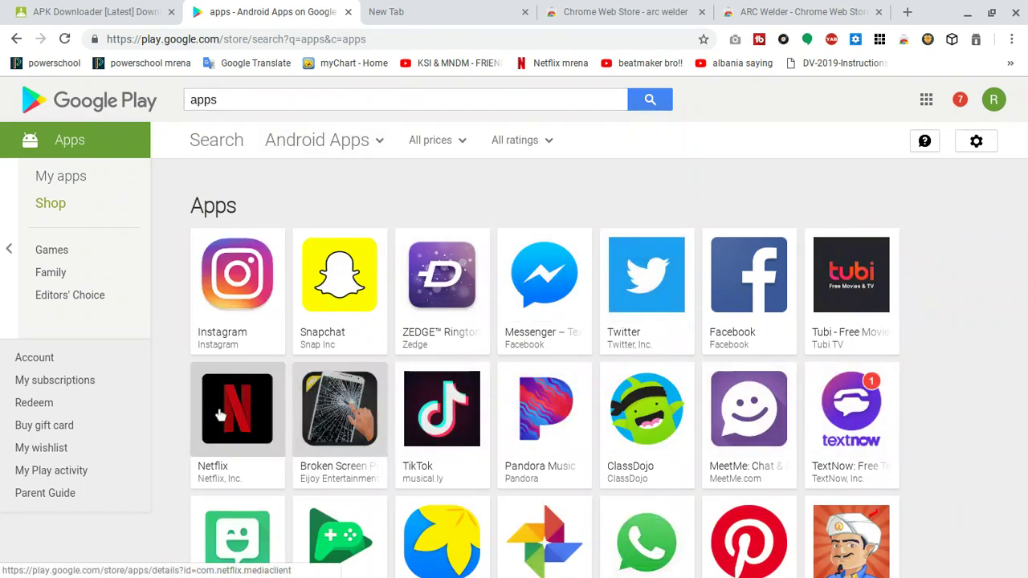
# Step: Scroll the 'apps' search results to locate SoundCloud
pyautogui.scroll(-3, 442, 410)
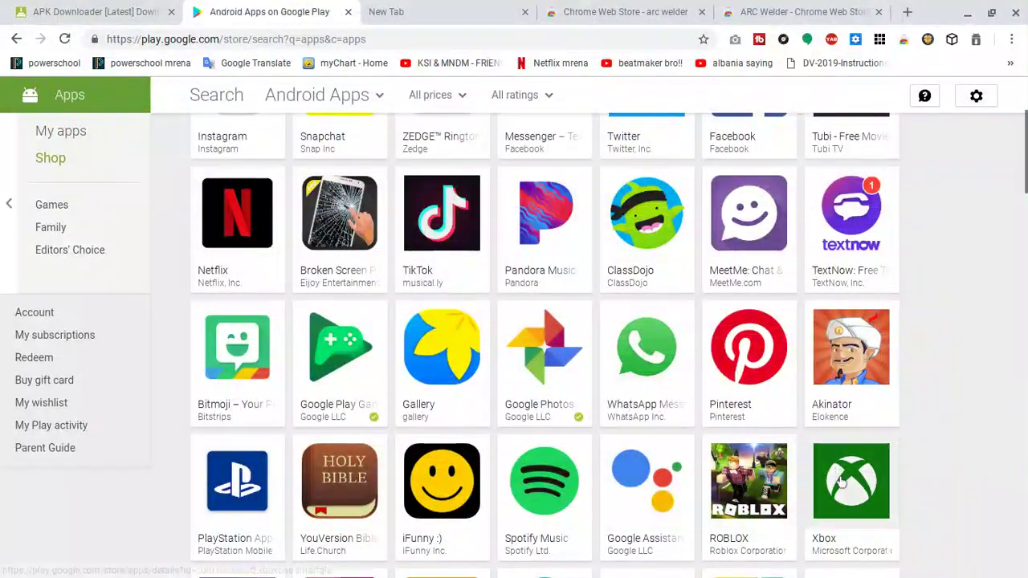
pyautogui.scroll(-2, 747, 474)
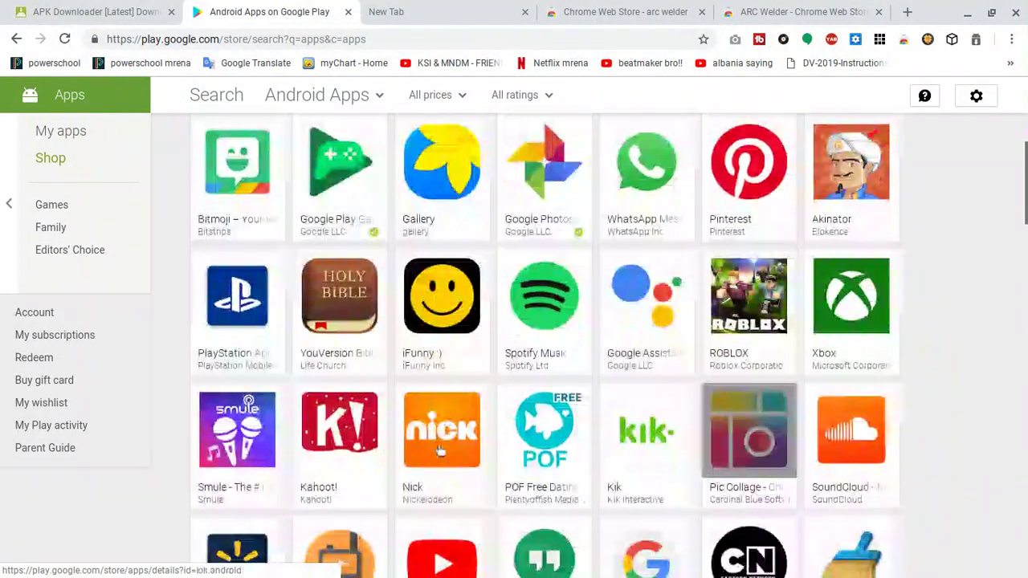
pyautogui.scroll(-2, 675, 426)
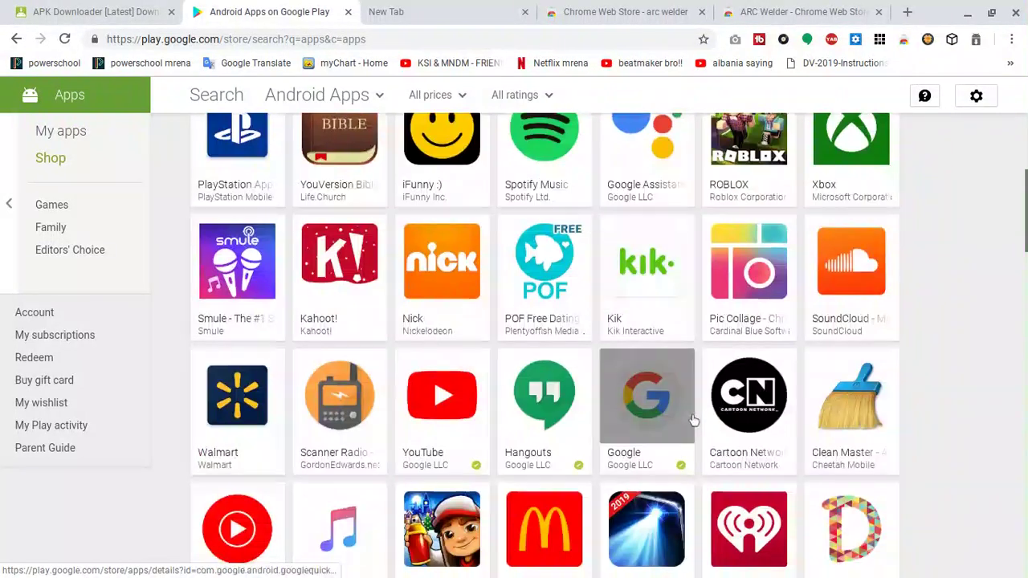
pyautogui.scroll(-1, 514, 414)
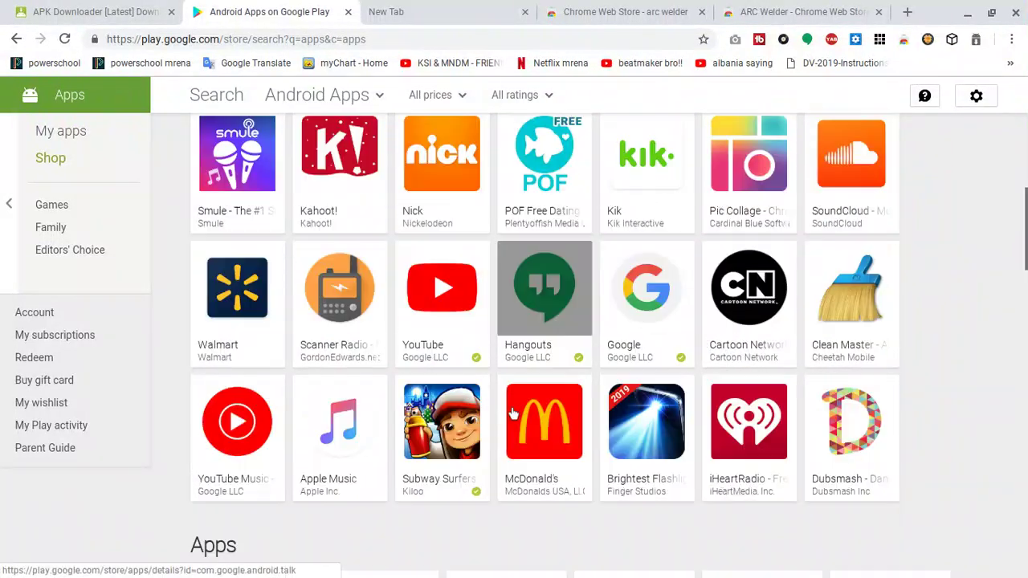
pyautogui.scroll(-2, 514, 414)
pyautogui.scroll(-1, 269, 344)
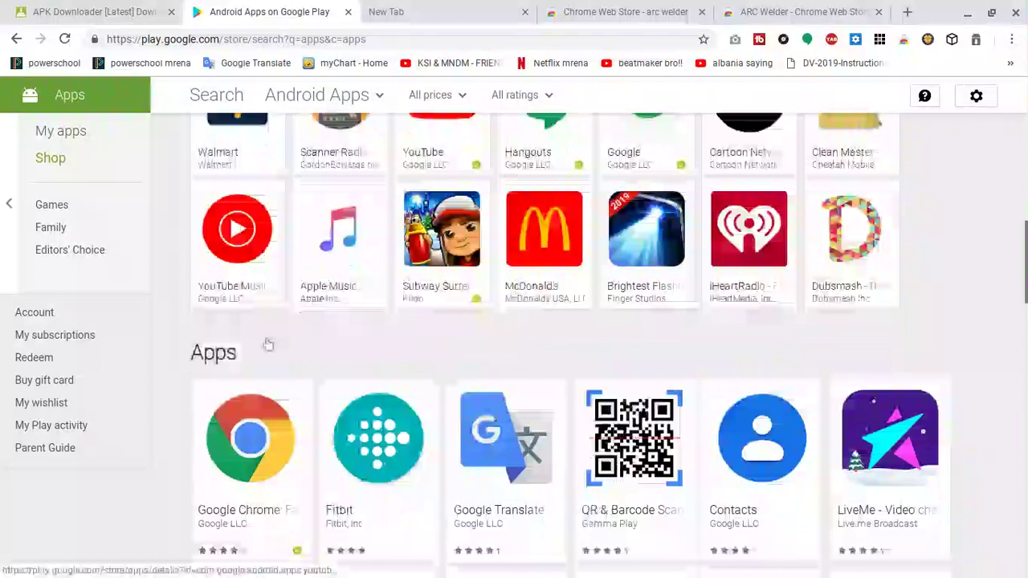
pyautogui.scroll(4, 268, 344)
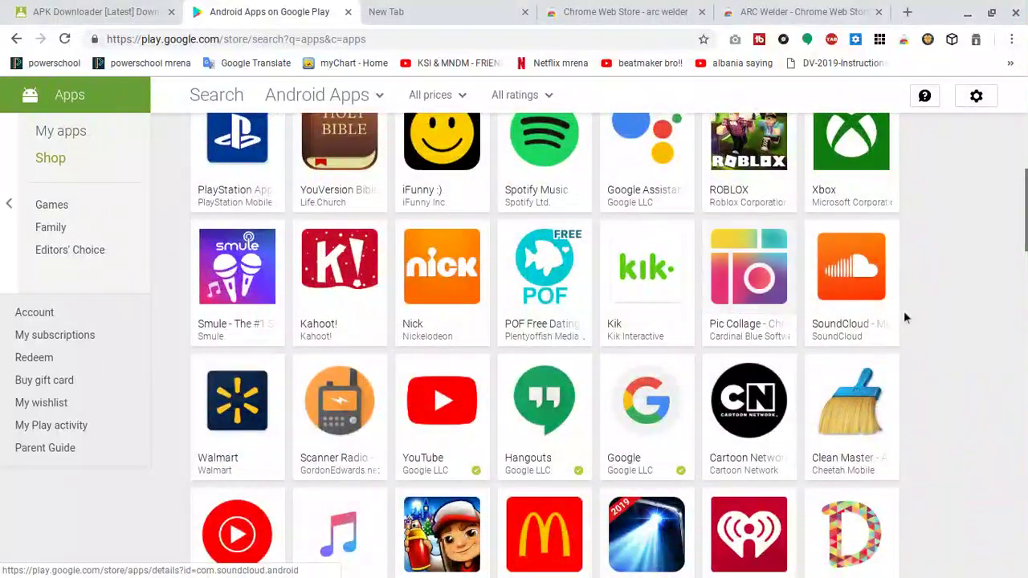
pyautogui.scroll(1, 860, 265)
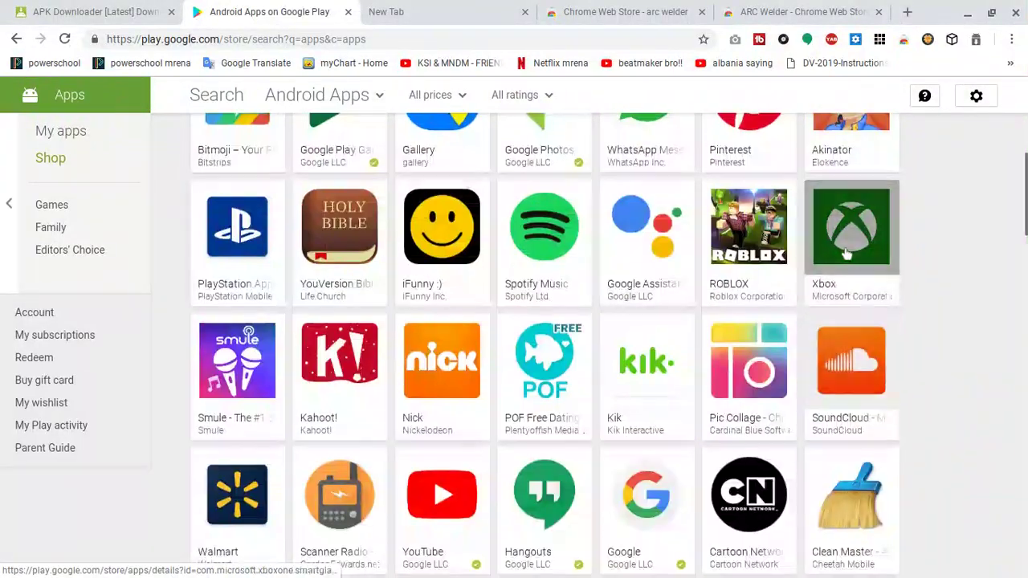
# Step: Open SoundCloud's Google Play listing and copy its page address
pyautogui.click(863, 361)
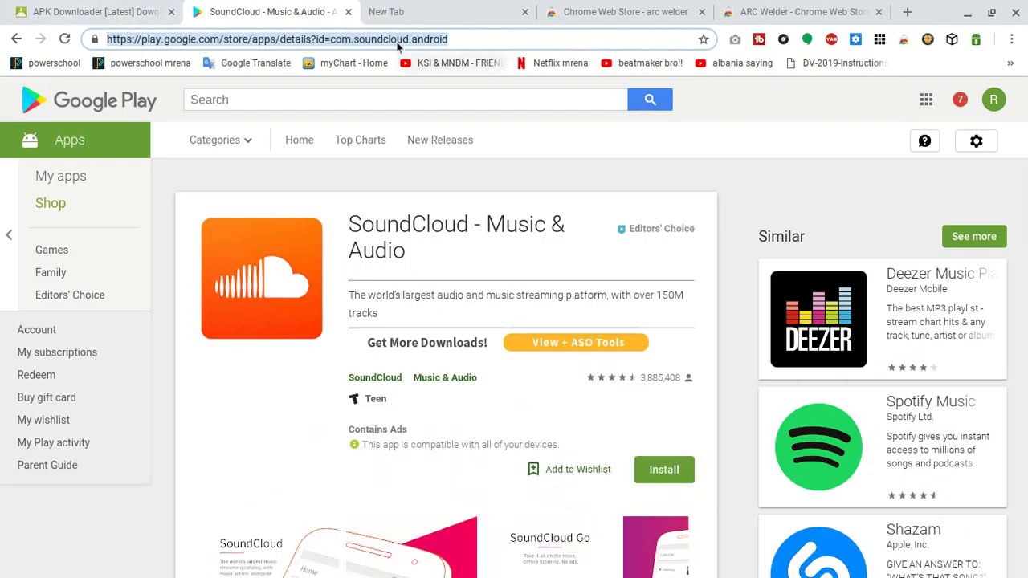
pyautogui.rightClick(392, 36)
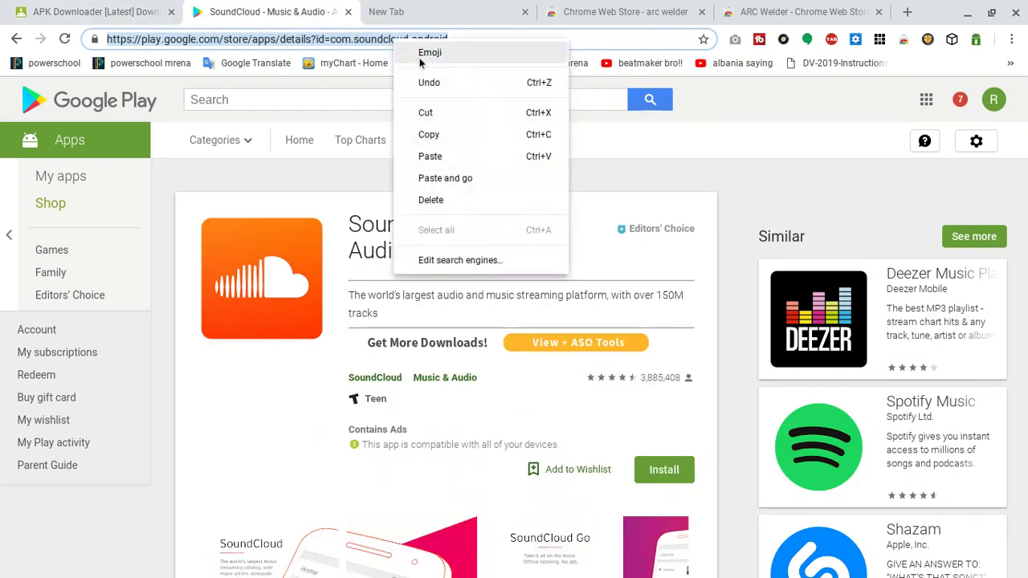
pyautogui.click(464, 135)
# Step: Generate the download link for the pasted SoundCloud Play Store URL and download com.soundcloud.android.apk
pyautogui.click(44, 10)
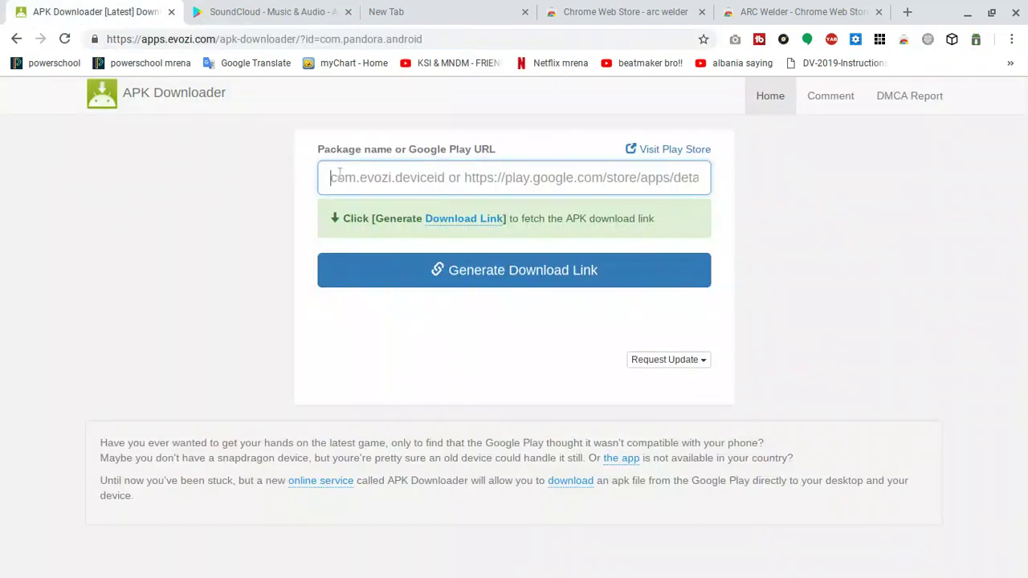
pyautogui.hotkey('ctrl', 'v')
pyautogui.rightClick(393, 177)
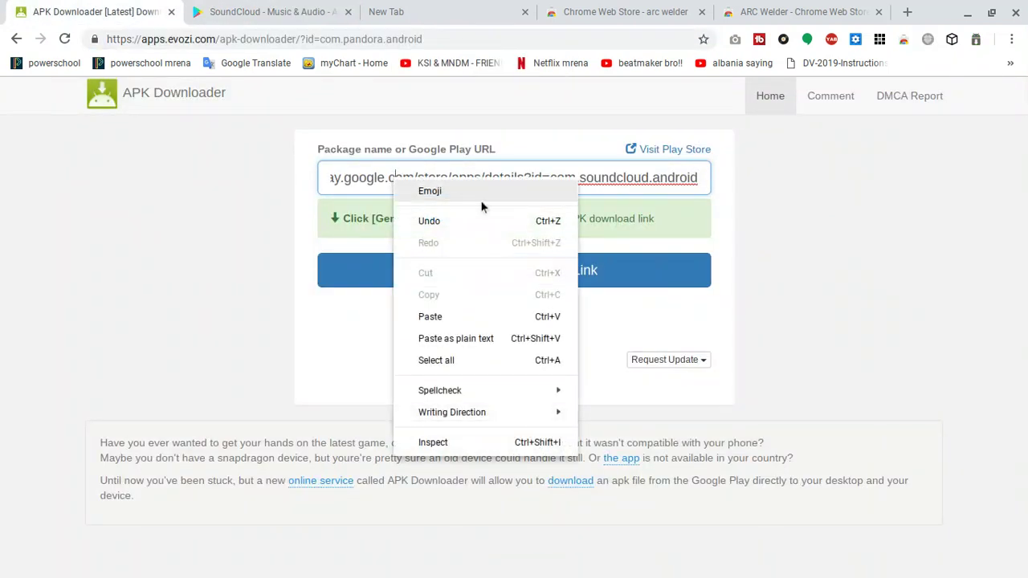
pyautogui.click(894, 274)
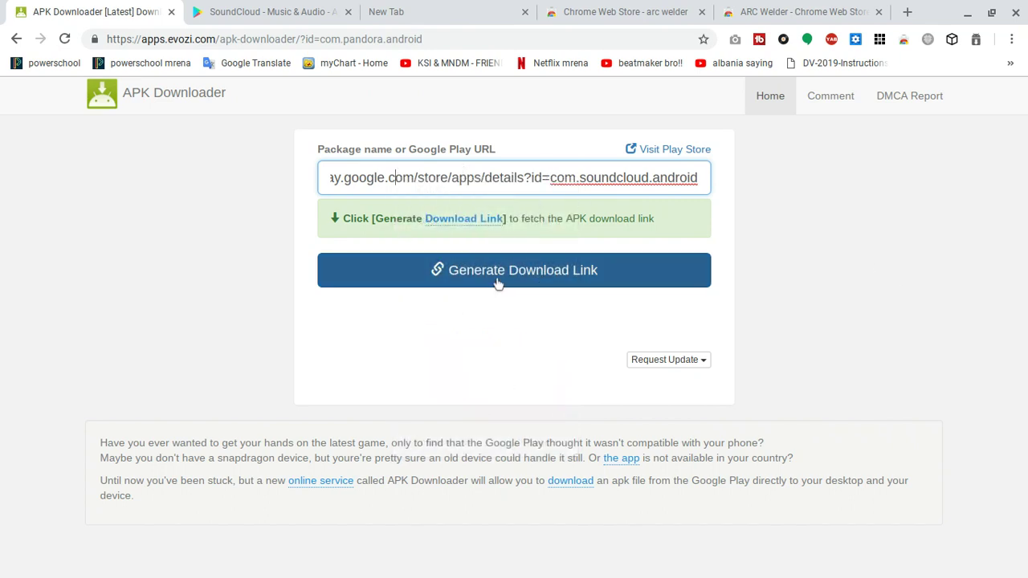
pyautogui.click(498, 282)
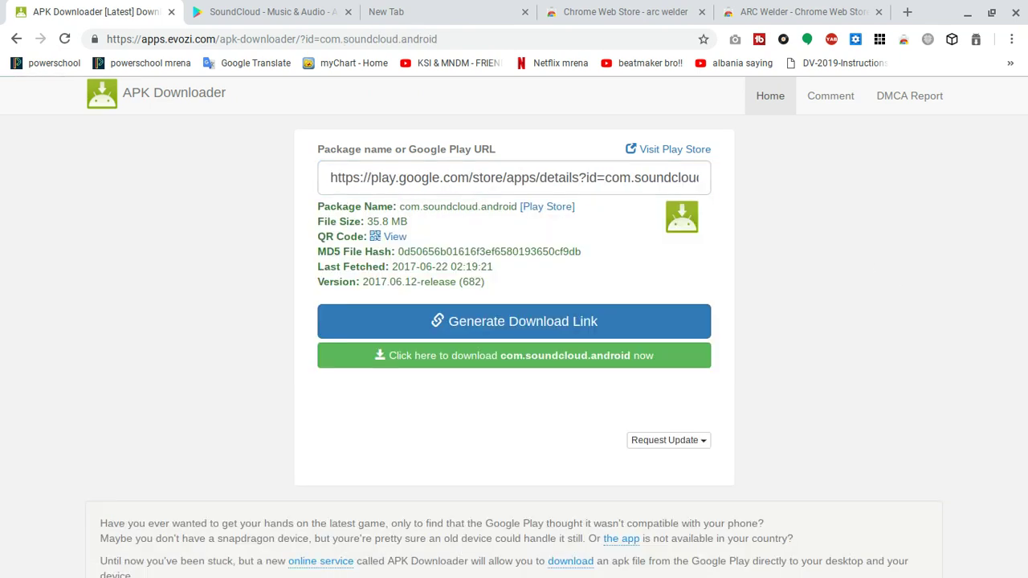
pyautogui.click(516, 357)
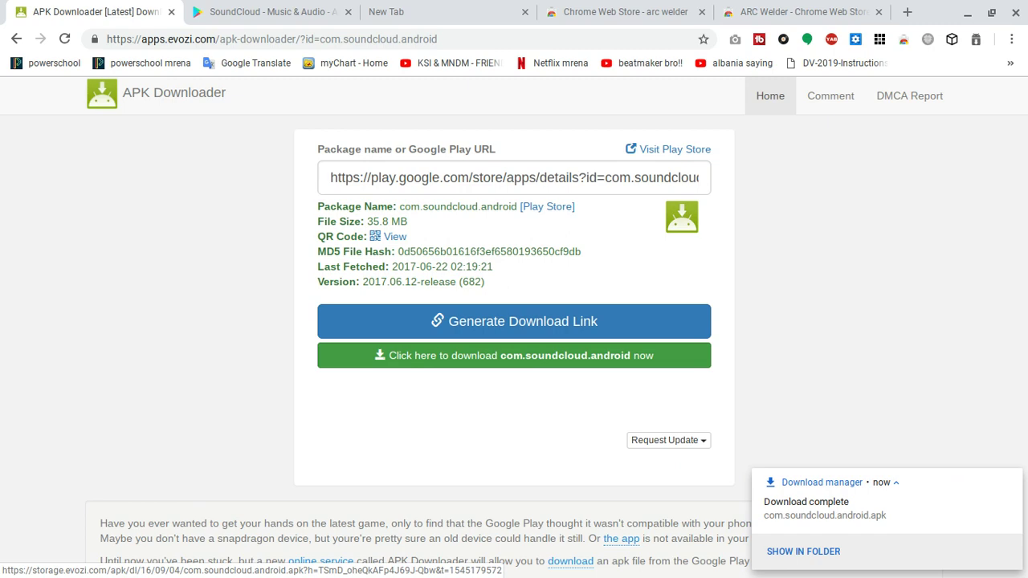
pyautogui.press('super')
# Step: Launch ARC Welder from the launcher's app list, then close its window
pyautogui.scroll(-2, 503, 407)
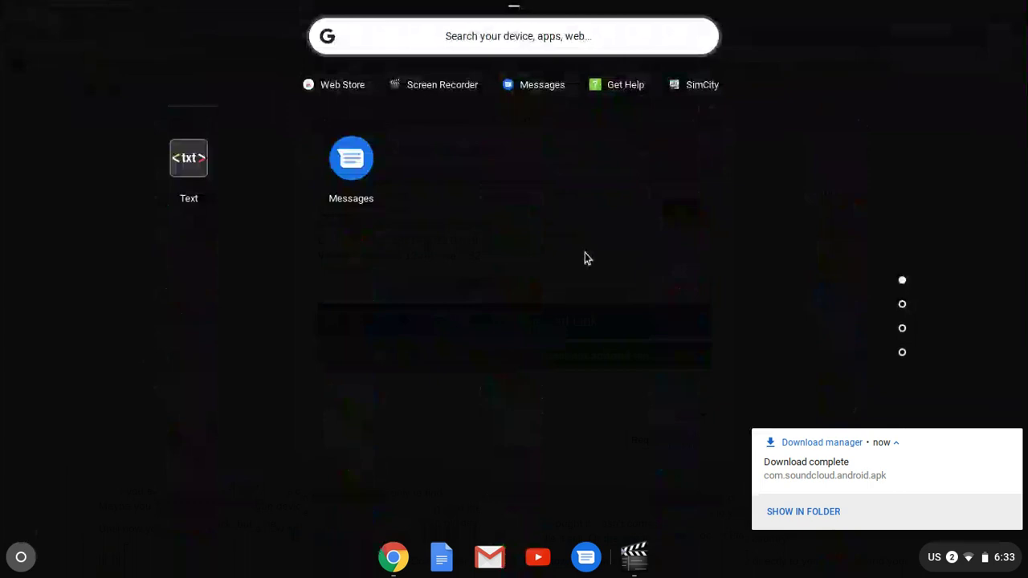
pyautogui.scroll(-2, 585, 258)
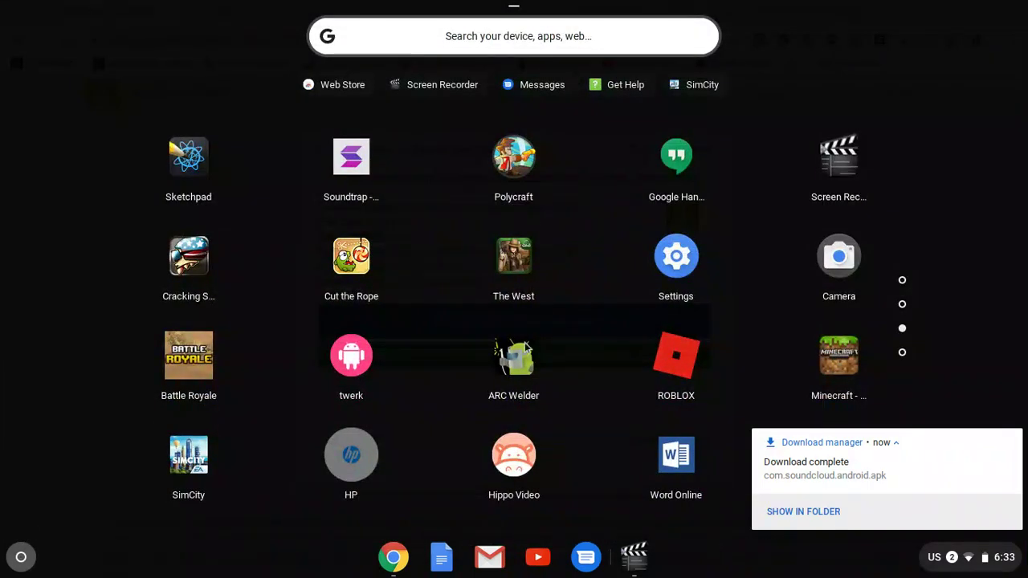
pyautogui.click(527, 374)
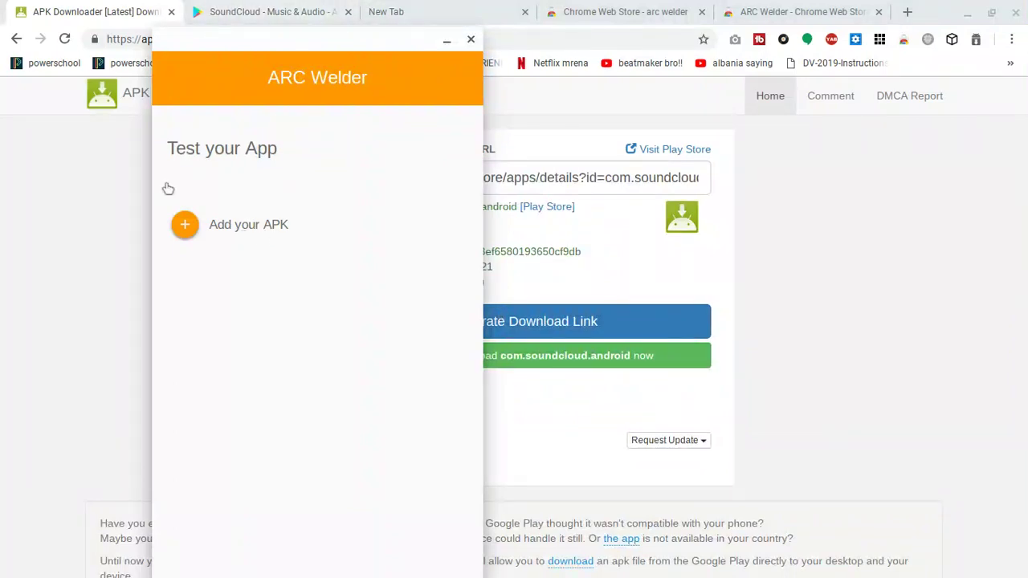
pyautogui.click(470, 39)
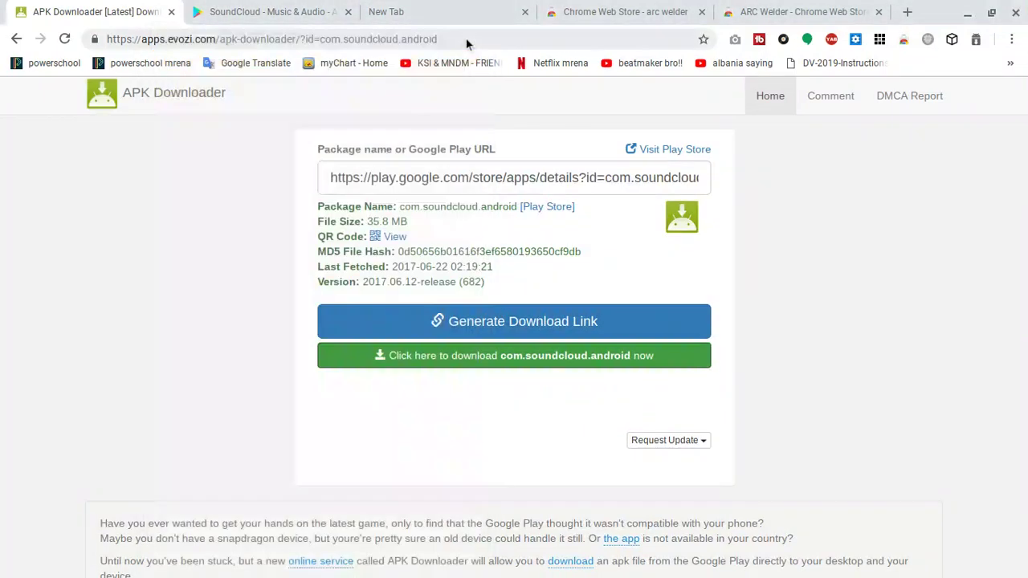
# Step: Uninstall ARC Welder from the app list and confirm Remove
pyautogui.scroll(2, 416, 575)
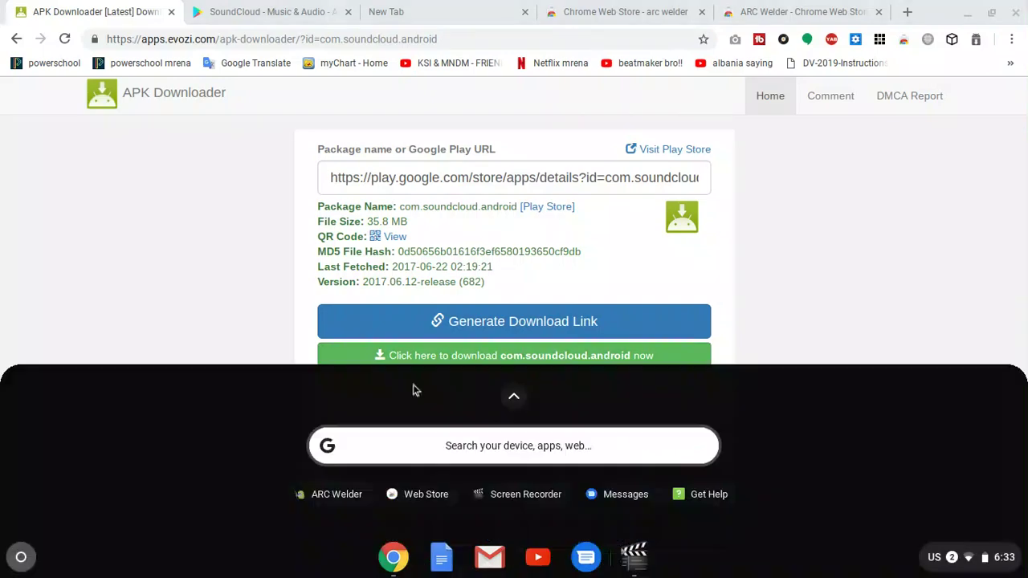
pyautogui.click(513, 387)
pyautogui.rightClick(512, 387)
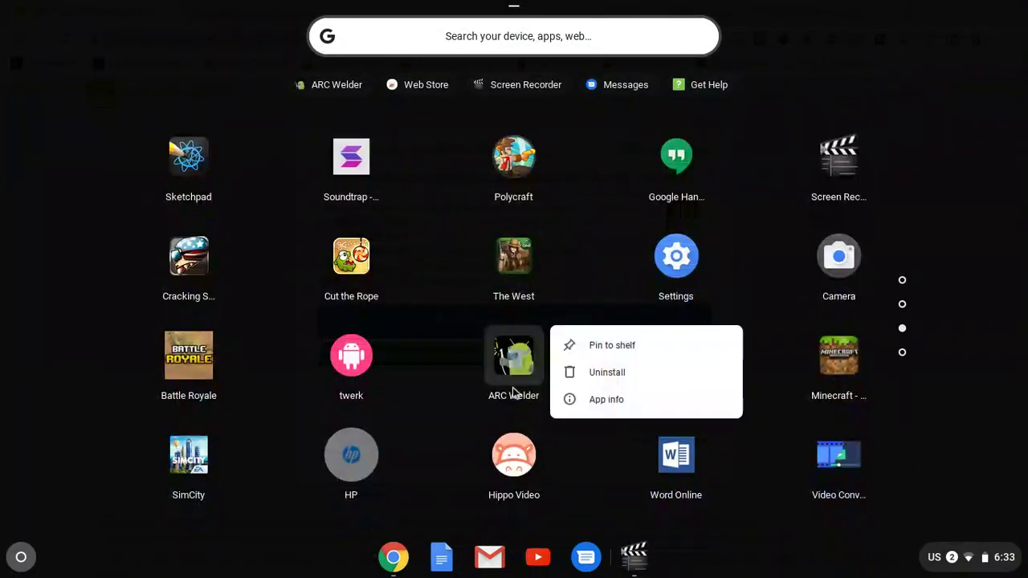
pyautogui.click(499, 360)
pyautogui.rightClick(499, 360)
pyautogui.click(603, 370)
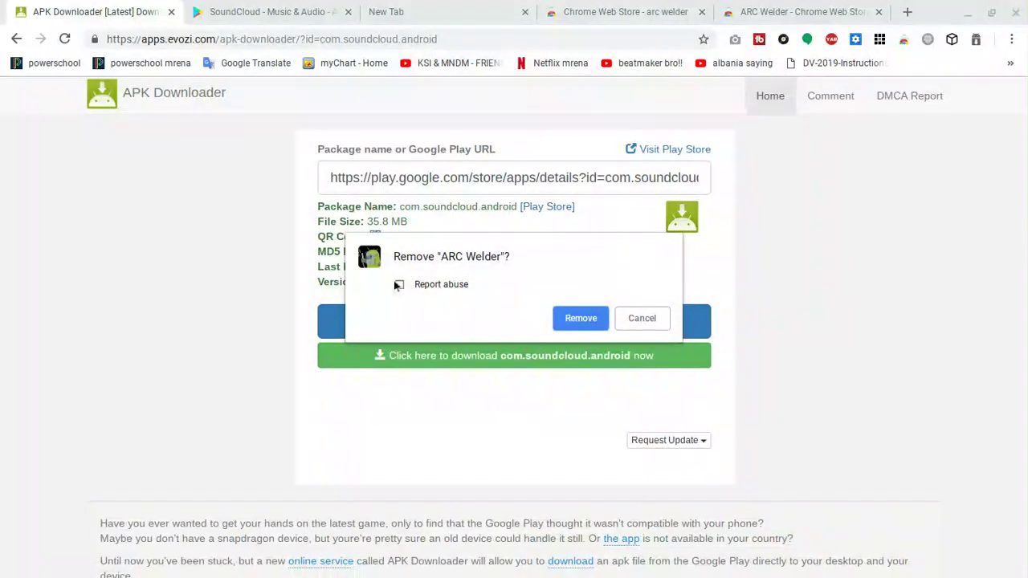
pyautogui.click(579, 321)
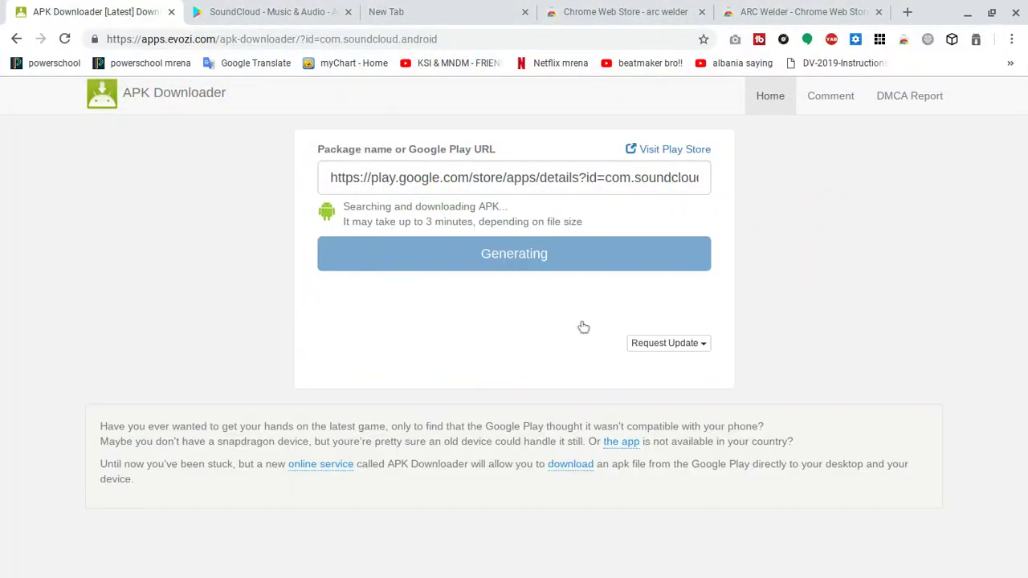
# Step: Add ARC Welder to Chrome from its Web Store page and launch it
pyautogui.click(575, 5)
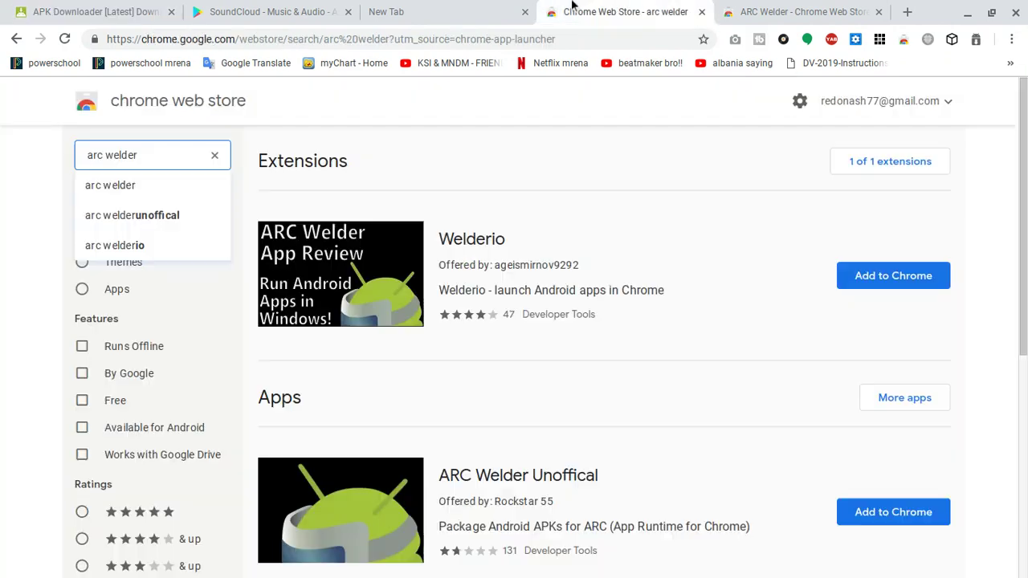
pyautogui.click(781, 4)
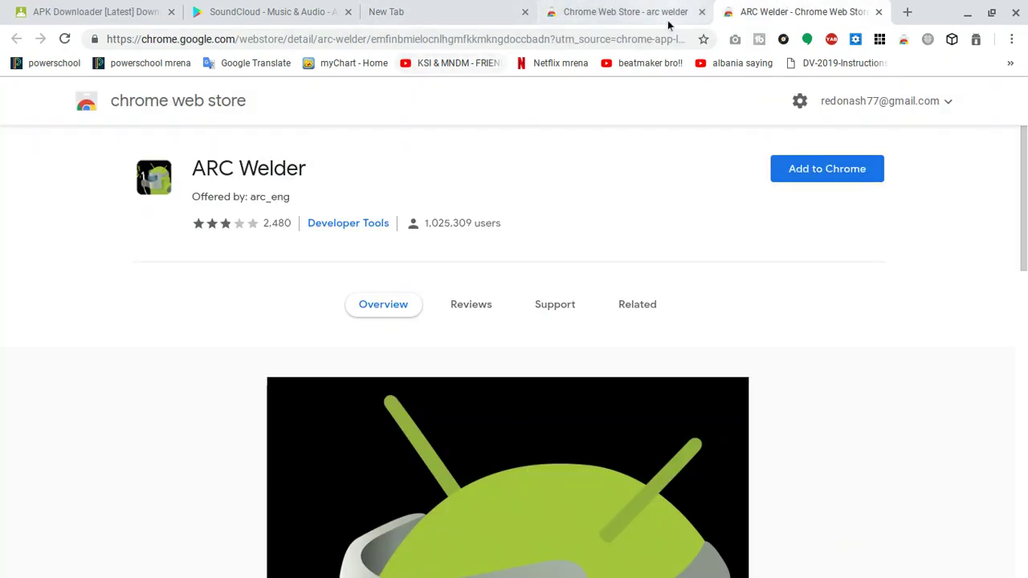
pyautogui.click(814, 177)
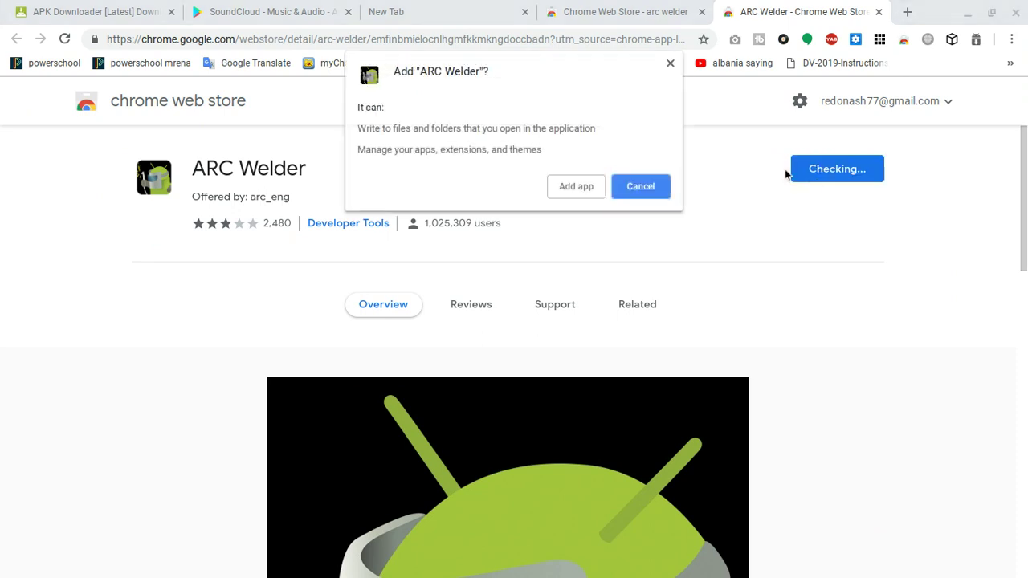
pyautogui.click(580, 187)
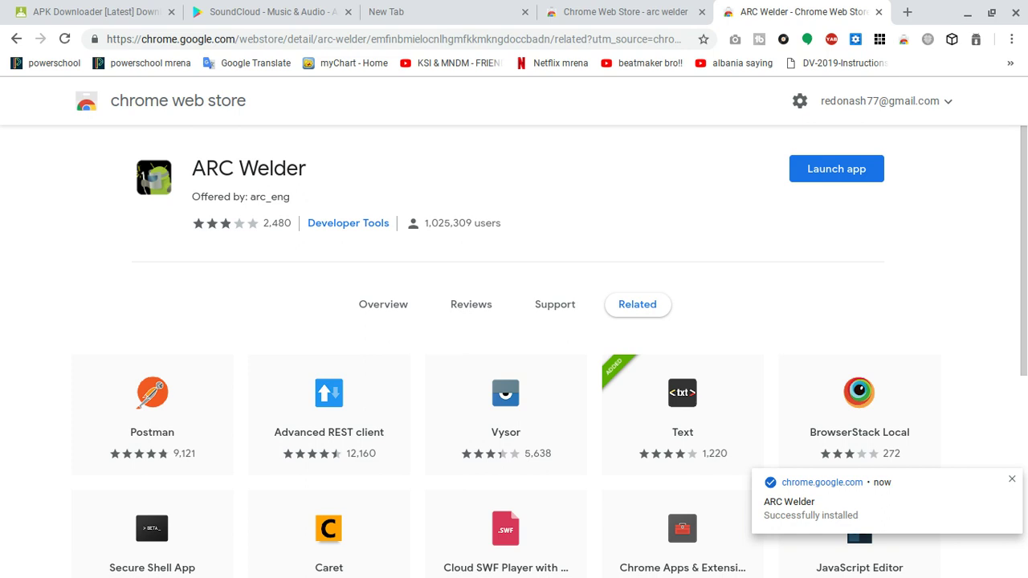
pyautogui.click(850, 502)
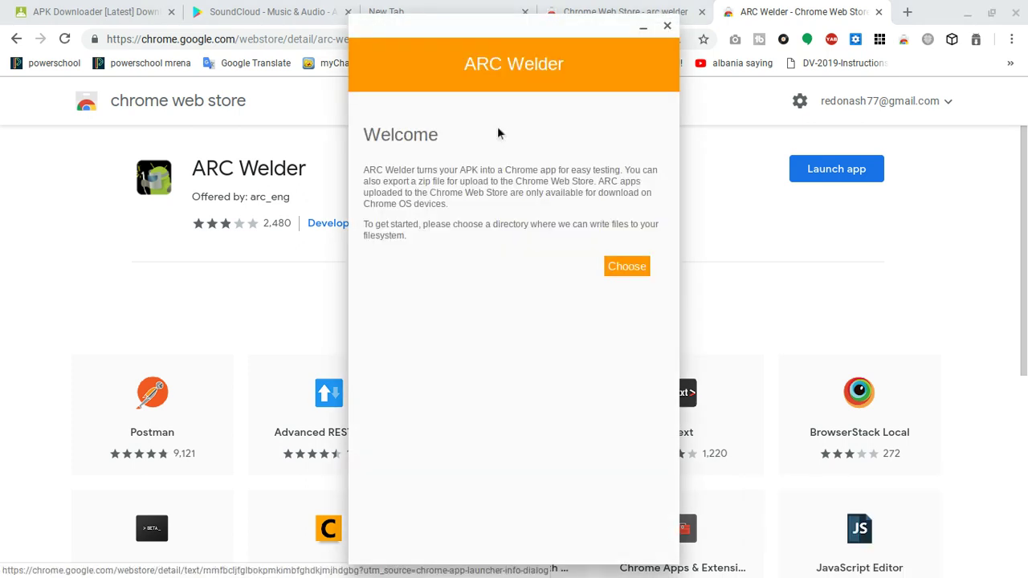
# Step: Create a new folder named qwertyuiop in Downloads through ARC Welder's folder picker
pyautogui.moveTo(471, 33); pyautogui.dragTo(210, 92)
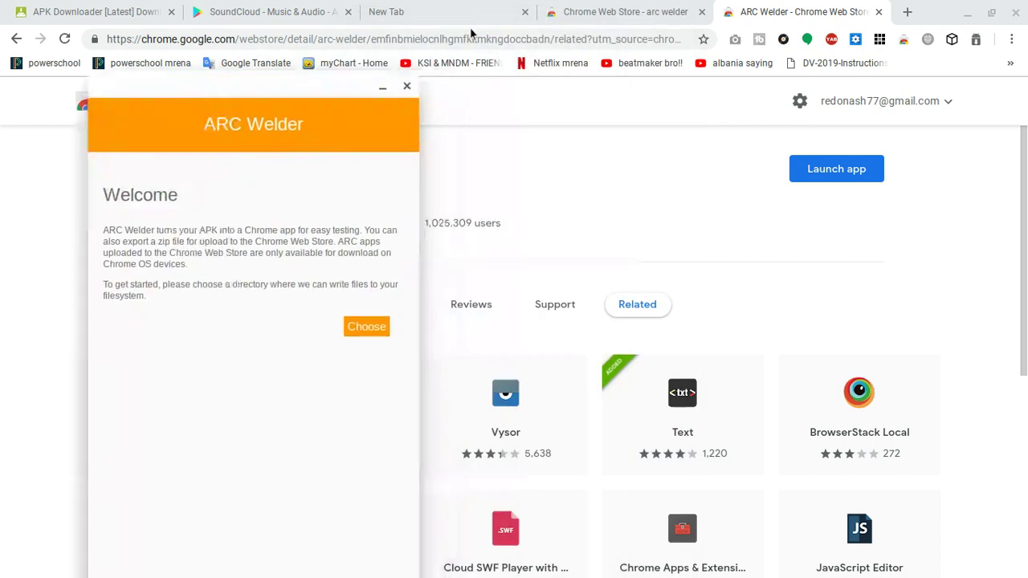
pyautogui.click(351, 333)
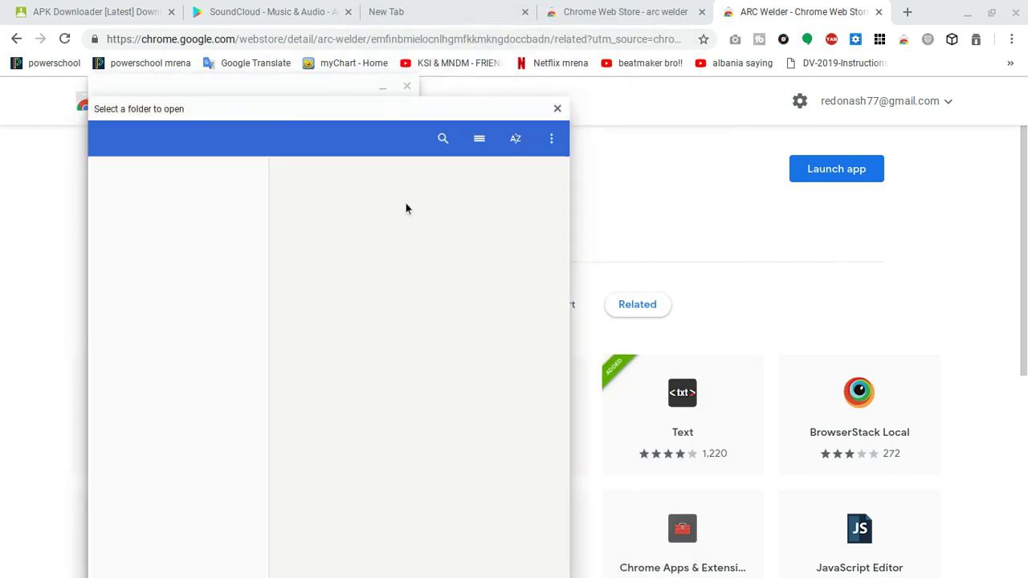
pyautogui.moveTo(380, 96); pyautogui.dragTo(578, 0)
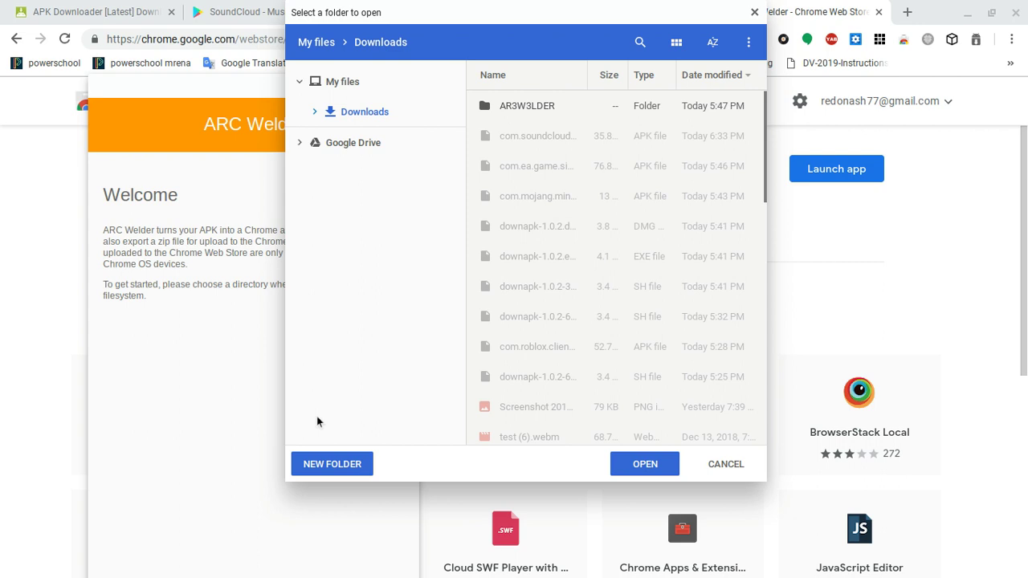
pyautogui.click(333, 466)
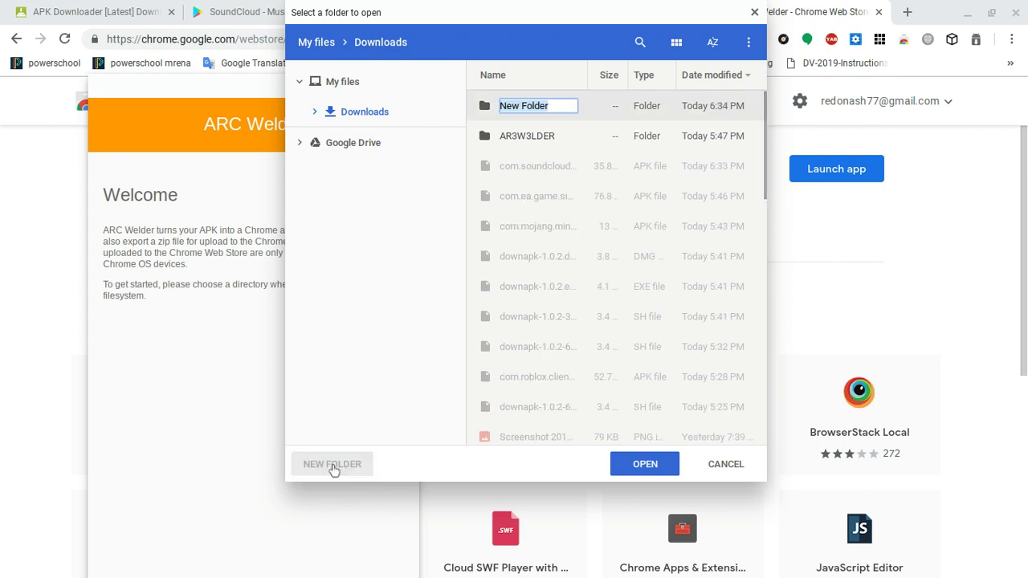
pyautogui.press('BackSpace')
pyautogui.write('lkjhgfdsa')
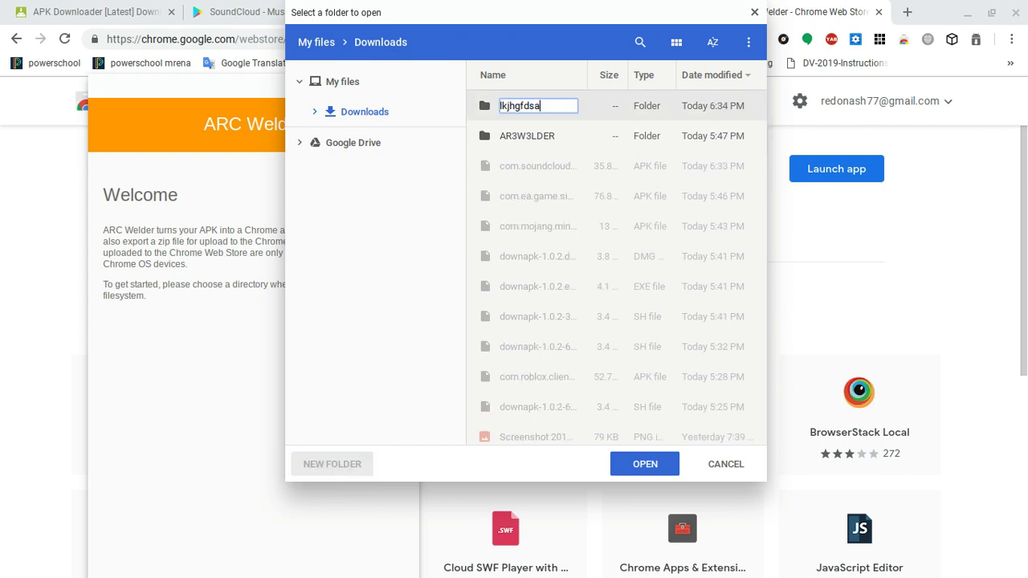
pyautogui.press('BackSpace')
pyautogui.press('BackSpace')
pyautogui.press('BackSpace')
pyautogui.write('wertyui')
pyautogui.click(644, 461)
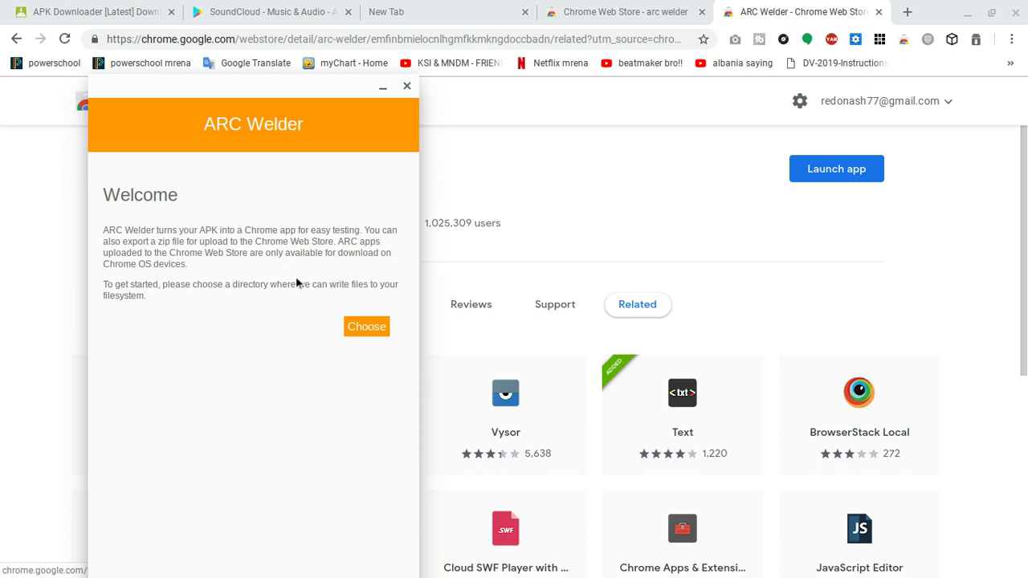
# Step: Select the qwertyuiop folder as ARC Welder's working directory
pyautogui.click(372, 329)
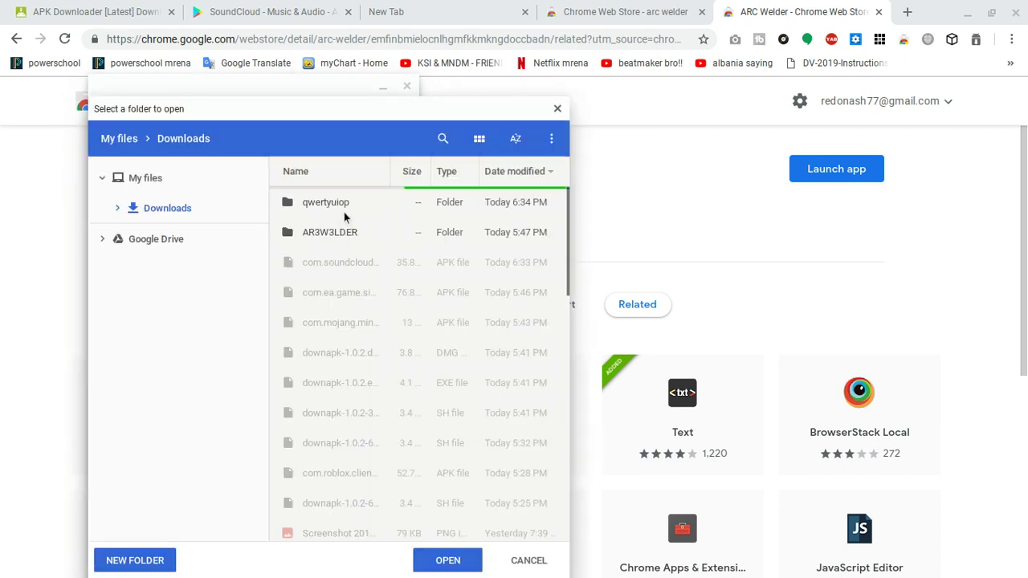
pyautogui.click(346, 205)
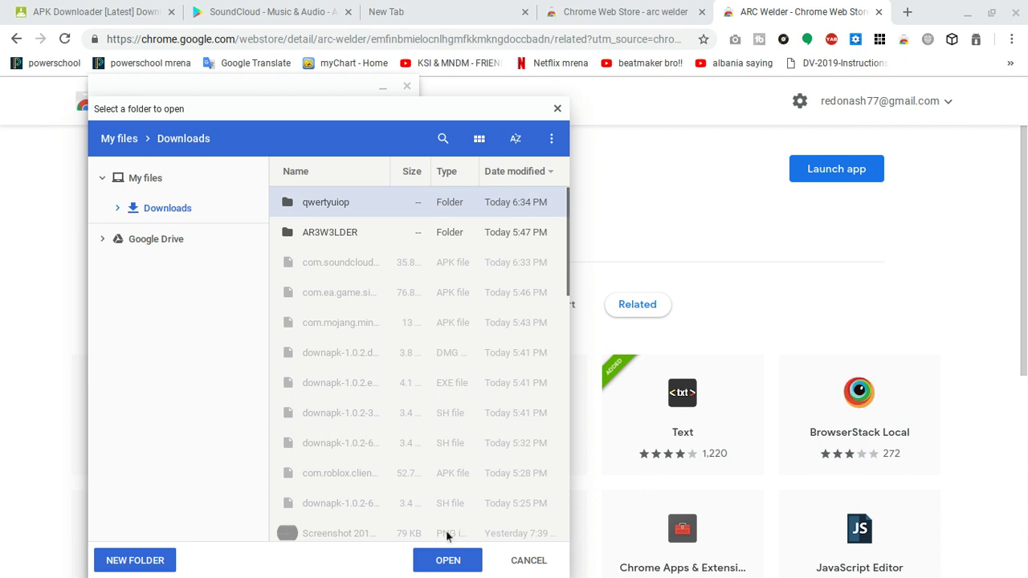
pyautogui.click(452, 559)
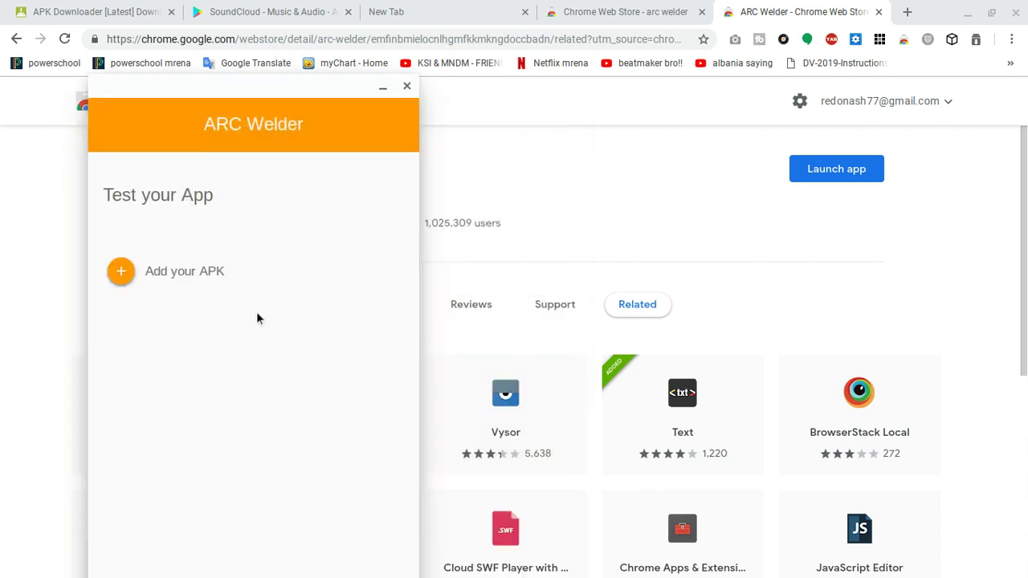
# Step: Load com.soundcloud.android.apk from Downloads into ARC Welder via Add your APK
pyautogui.moveTo(255, 134); pyautogui.dragTo(220, 88)
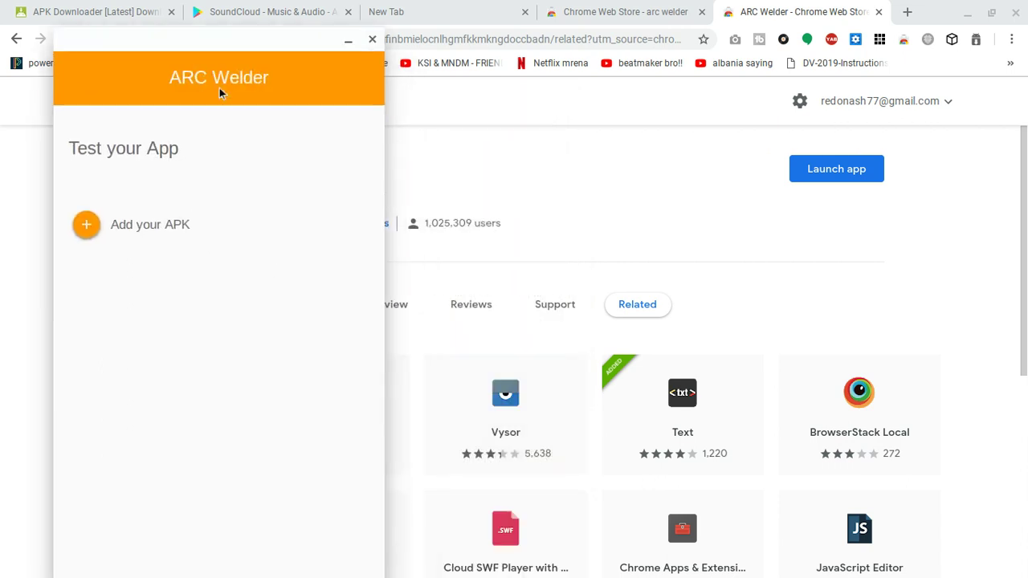
pyautogui.click(86, 225)
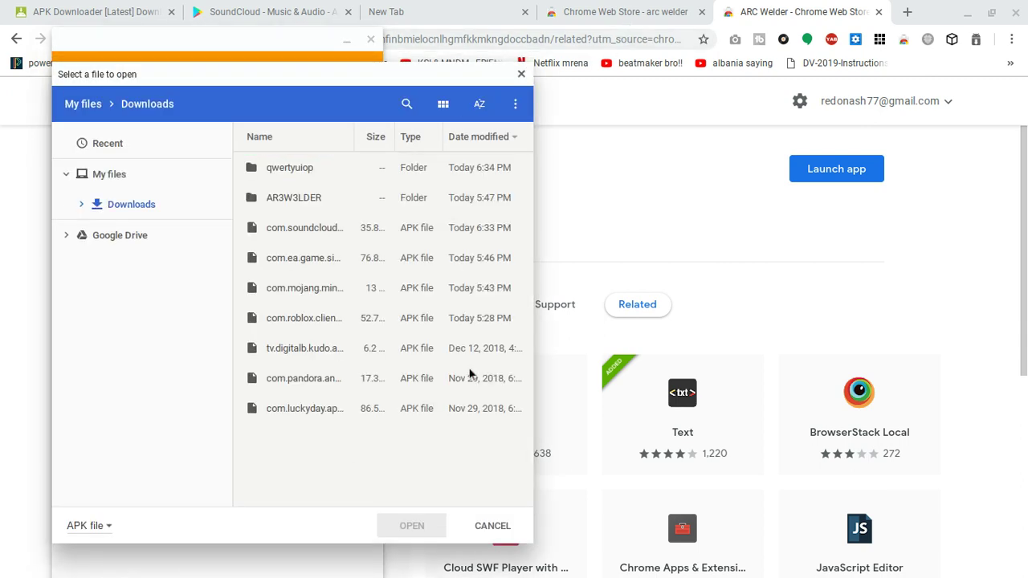
pyautogui.click(319, 230)
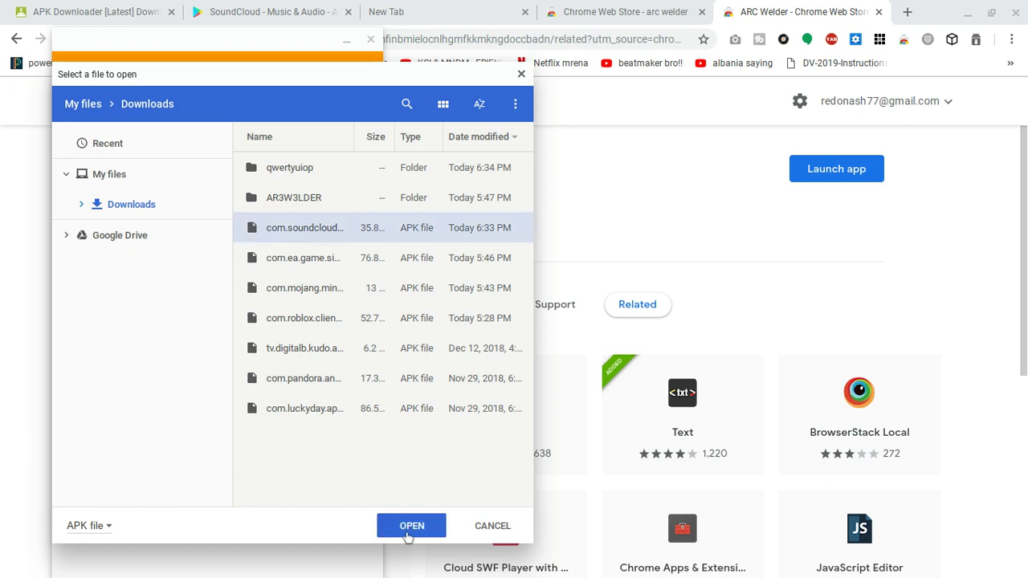
pyautogui.click(407, 530)
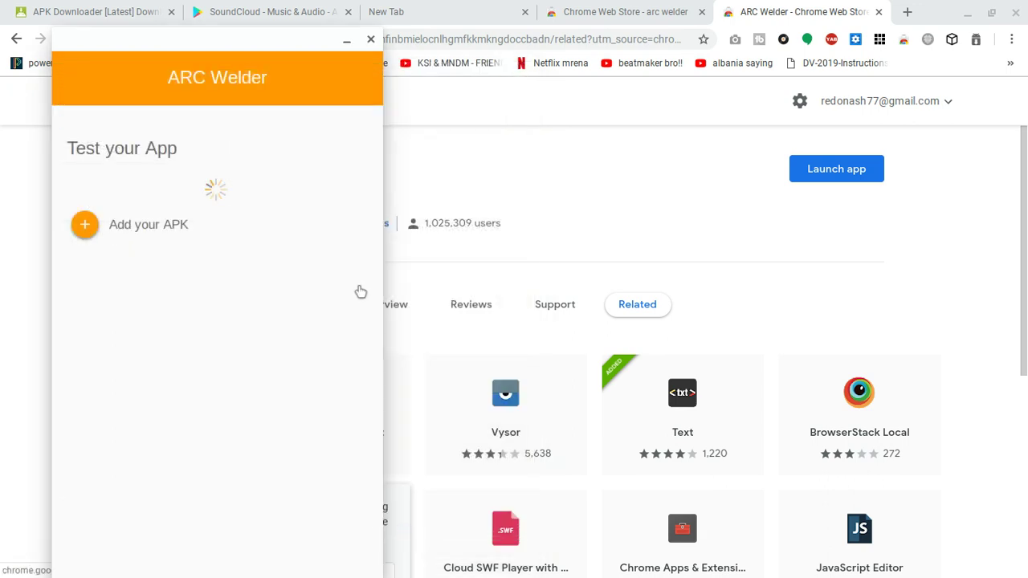
pyautogui.moveTo(209, 35); pyautogui.dragTo(500, 8)
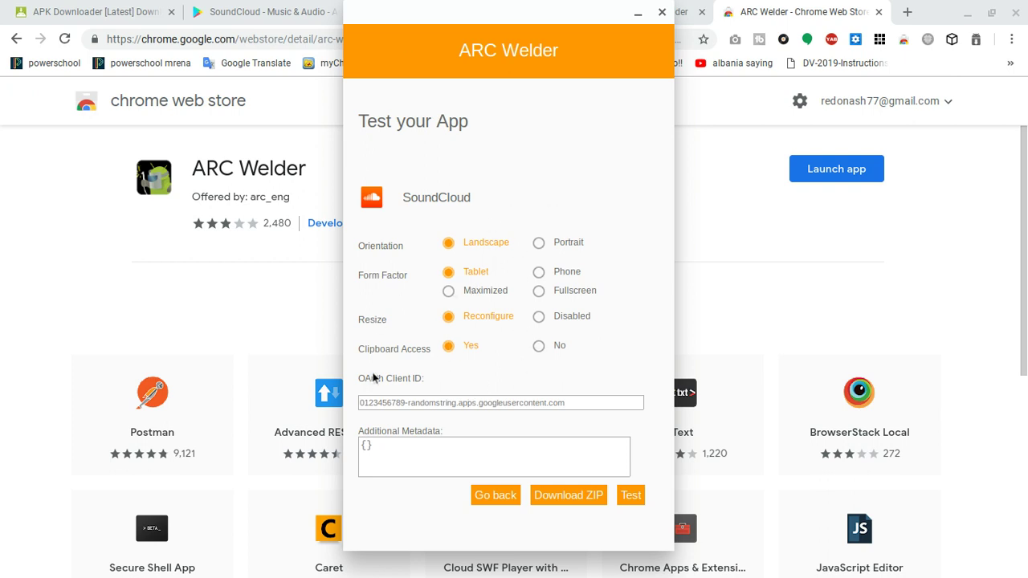
# Step: Start the SoundCloud test run with ARC Welder's default settings
pyautogui.click(631, 496)
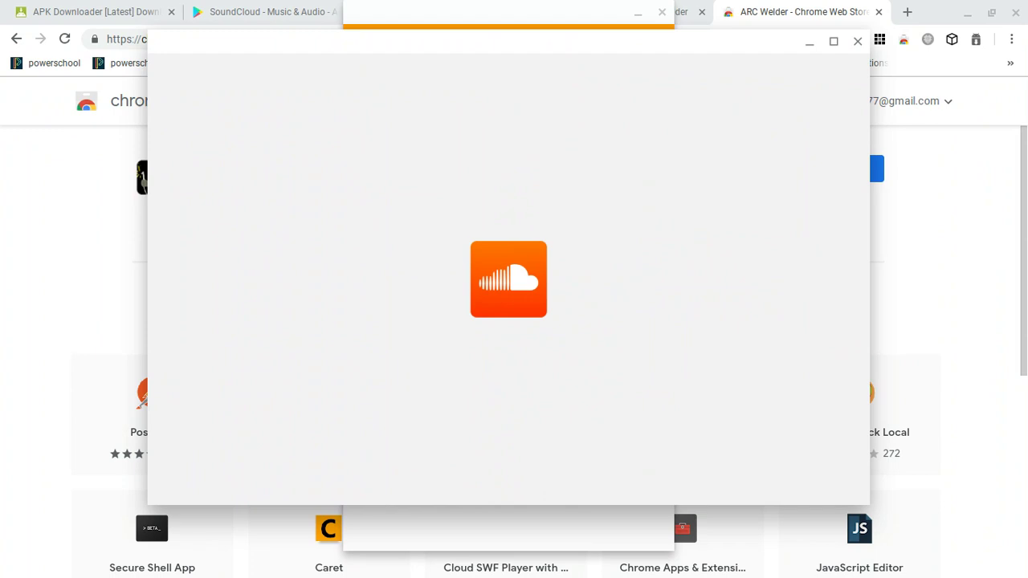
# Step: Move the loading SoundCloud window down until its sign-in form appears
pyautogui.moveTo(537, 51); pyautogui.dragTo(496, 196)
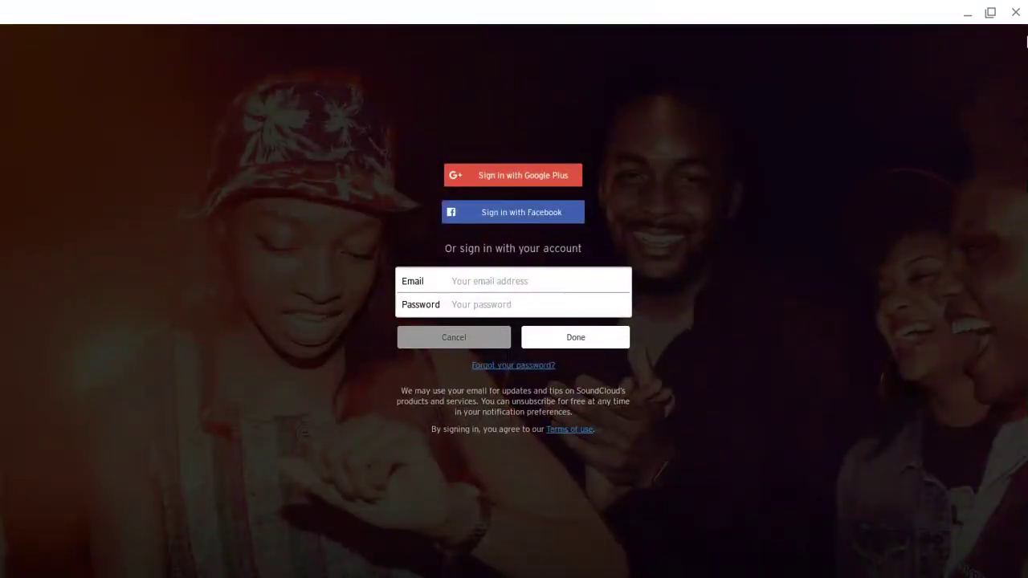
pyautogui.click(991, 12)
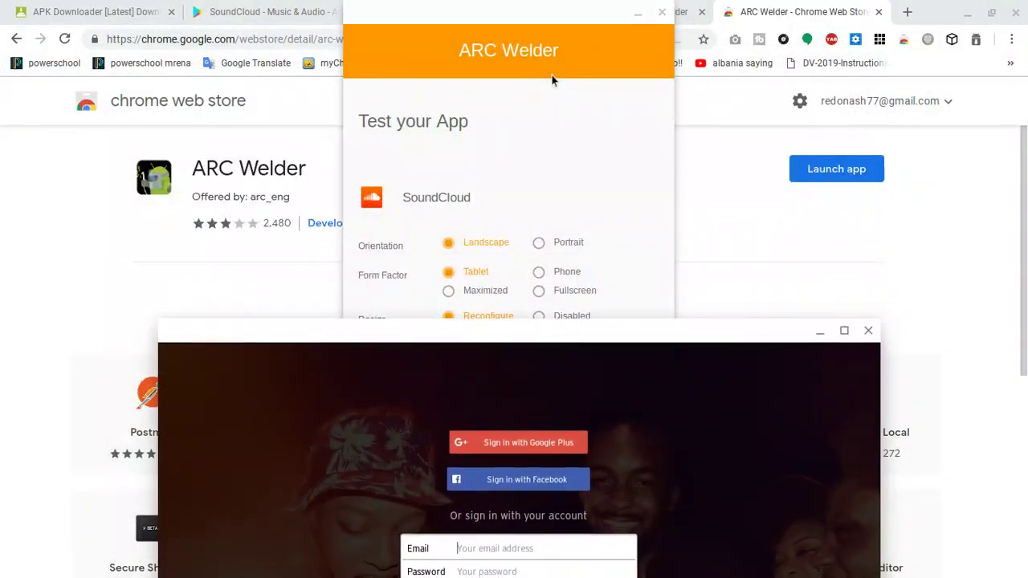
pyautogui.click(490, 555)
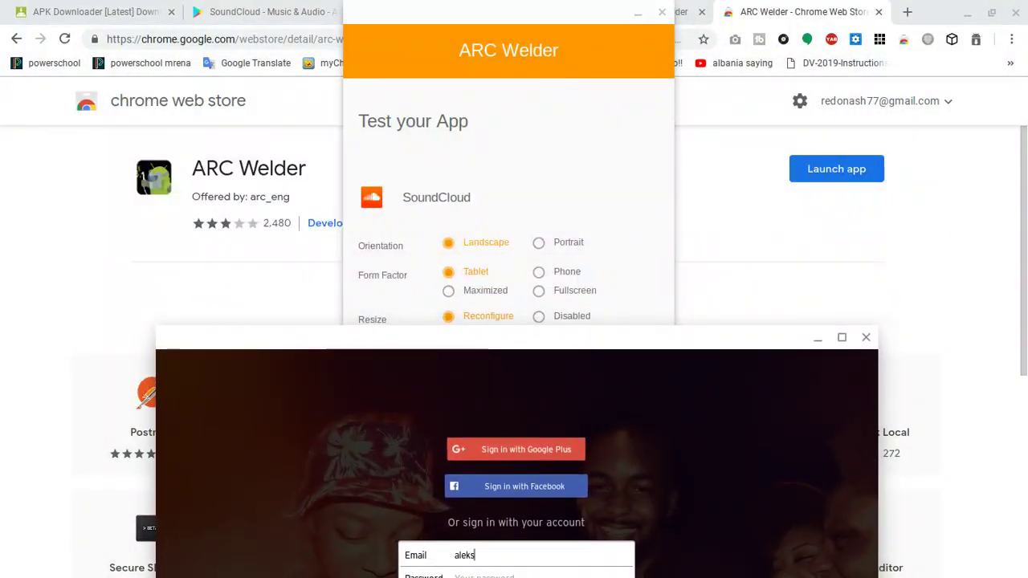
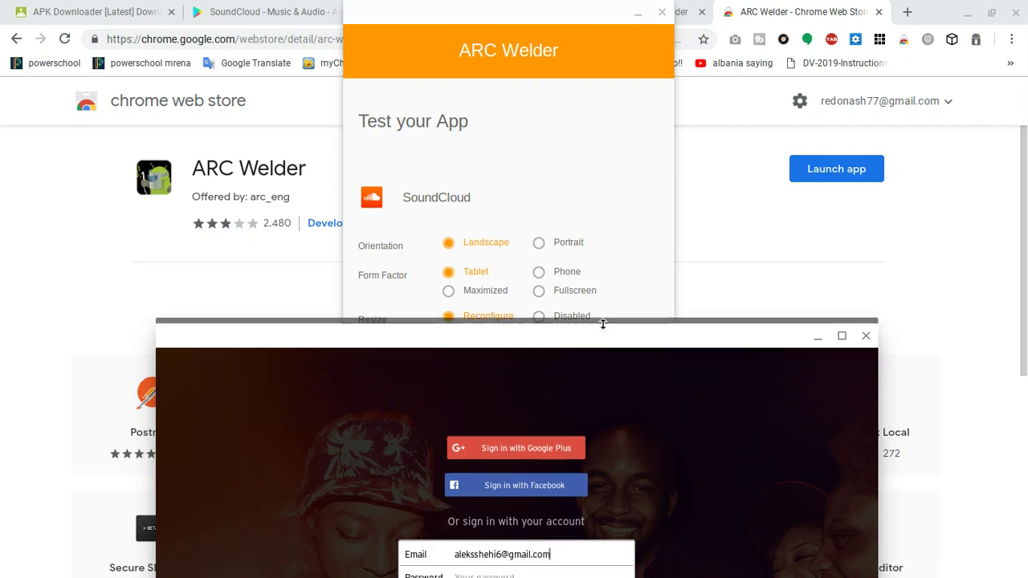
pyautogui.moveTo(603, 326); pyautogui.dragTo(637, 210)
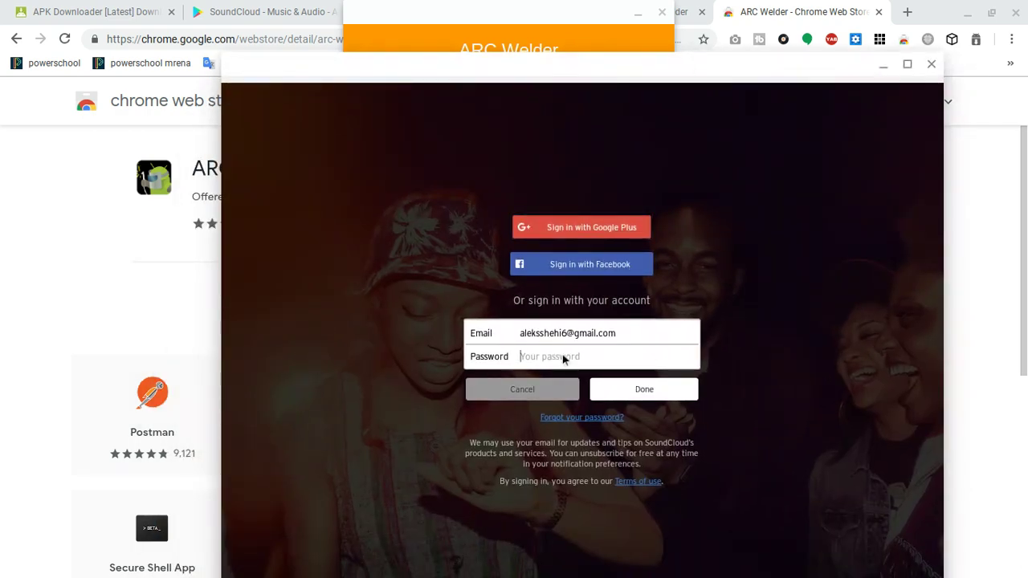
pyautogui.doubleClick(583, 60)
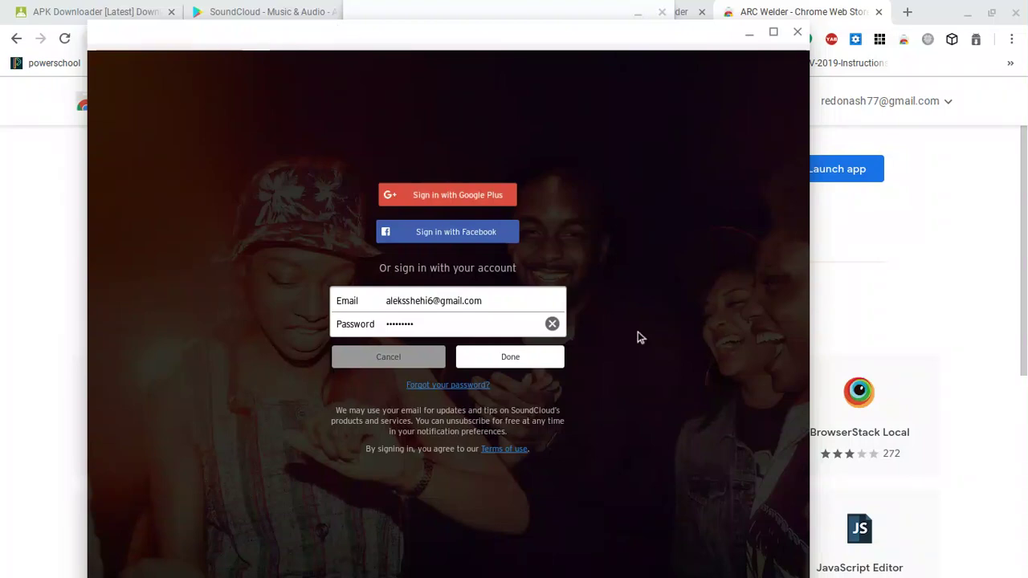
pyautogui.click(496, 366)
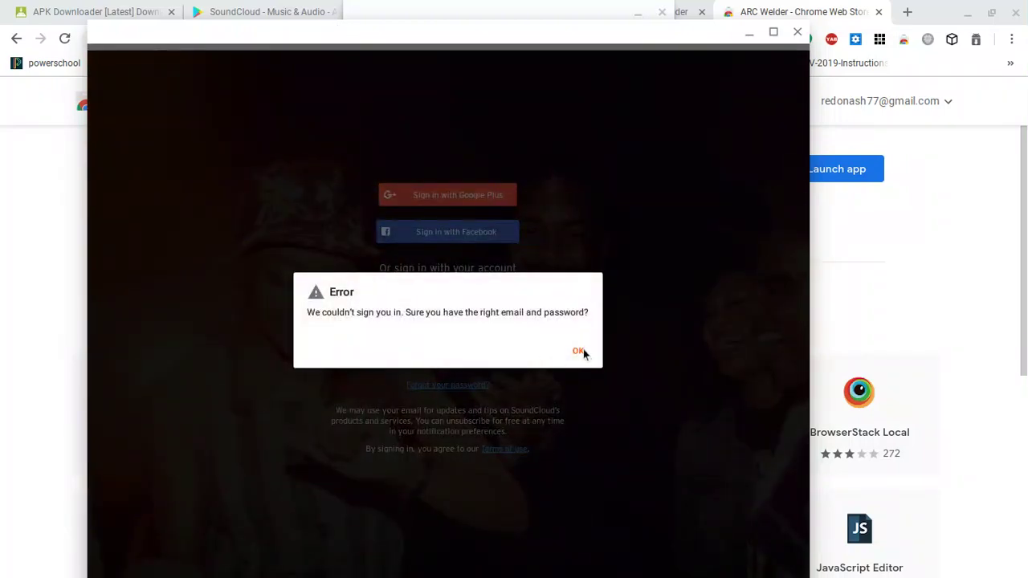
# Step: Dismiss the wrong-credentials errors and retype the password, resubmitting the sign-in twice
pyautogui.click(579, 352)
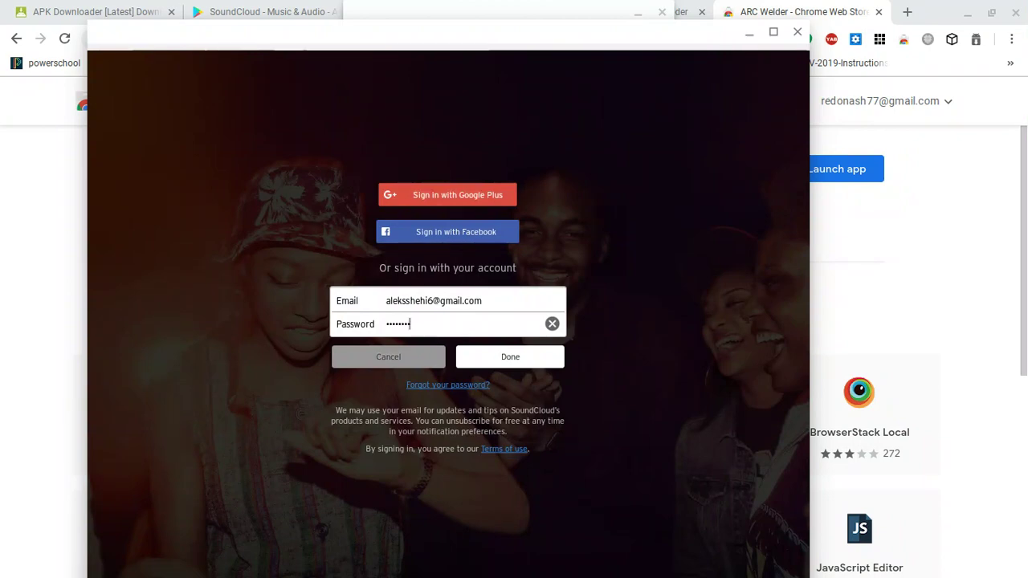
pyautogui.press('BackSpace')
pyautogui.press('BackSpace')
pyautogui.press('BackSpace')
pyautogui.press('BackSpace')
pyautogui.press('BackSpace')
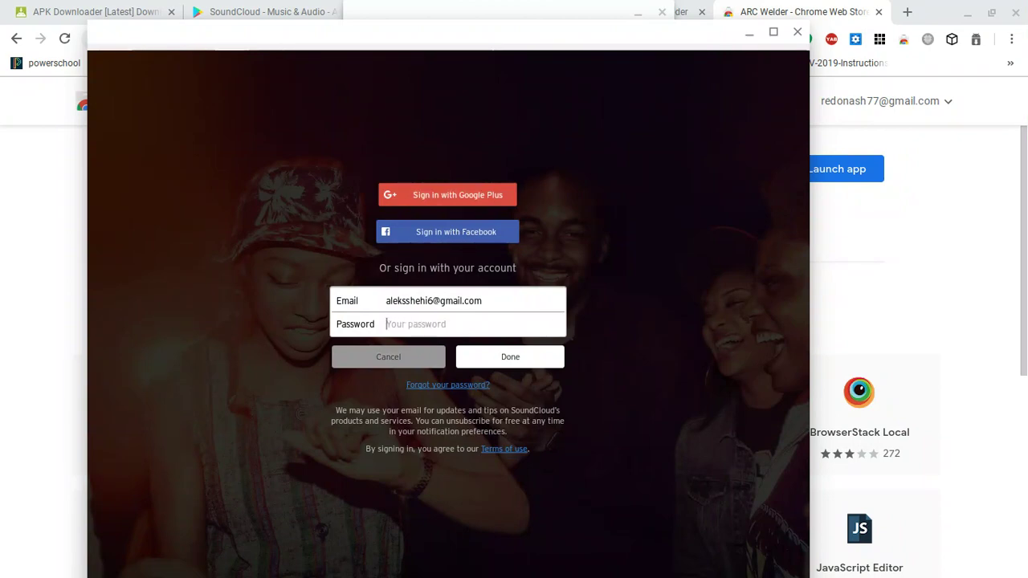
pyautogui.write('••••••')
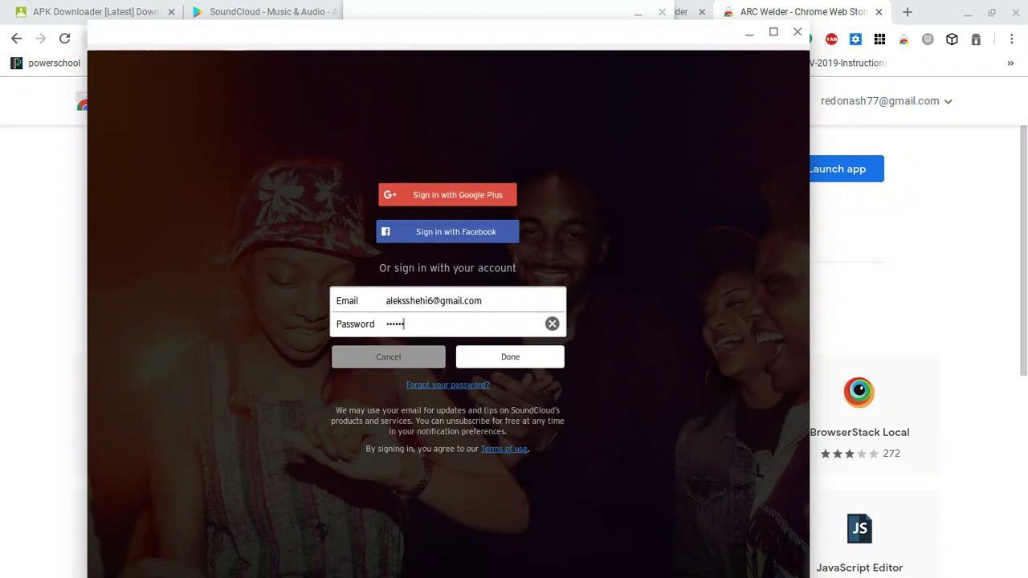
pyautogui.click(488, 356)
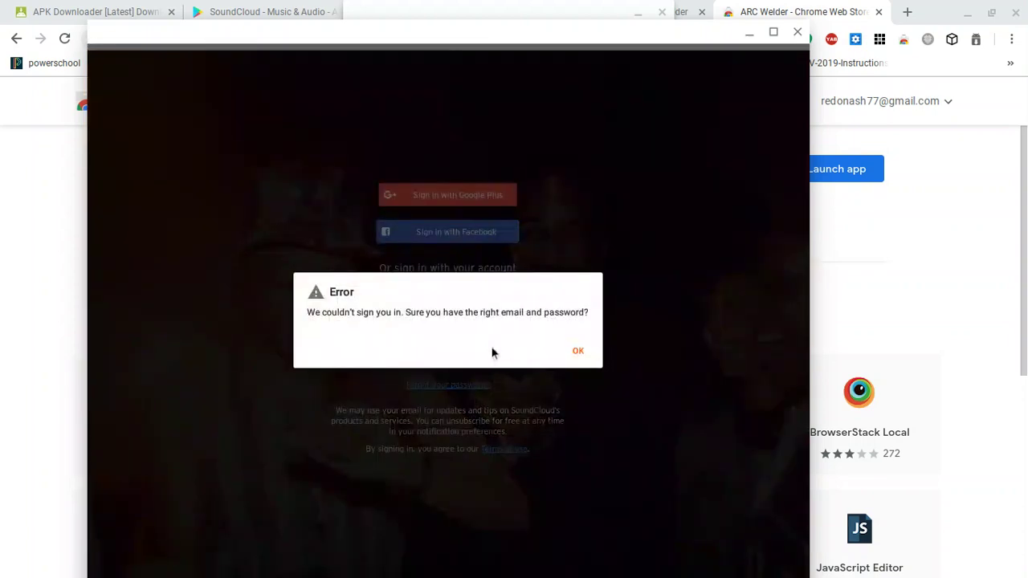
pyautogui.click(578, 351)
pyautogui.press('BackSpace')
pyautogui.press('BackSpace')
pyautogui.press('BackSpace')
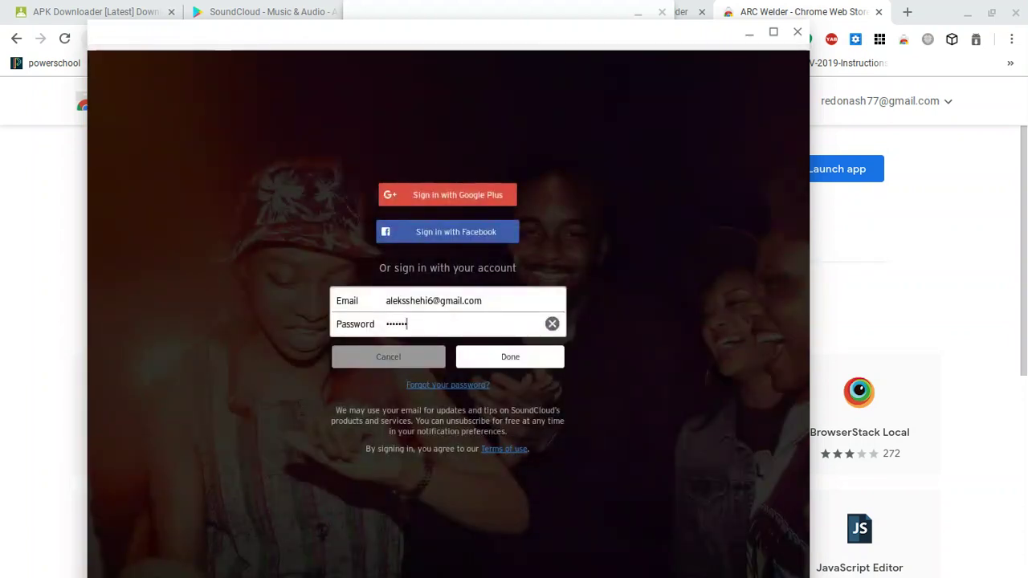
pyautogui.press('BackSpace')
pyautogui.press('BackSpace')
pyautogui.press('BackSpace')
pyautogui.write('•')
pyautogui.write('•••••')
pyautogui.press('Return')
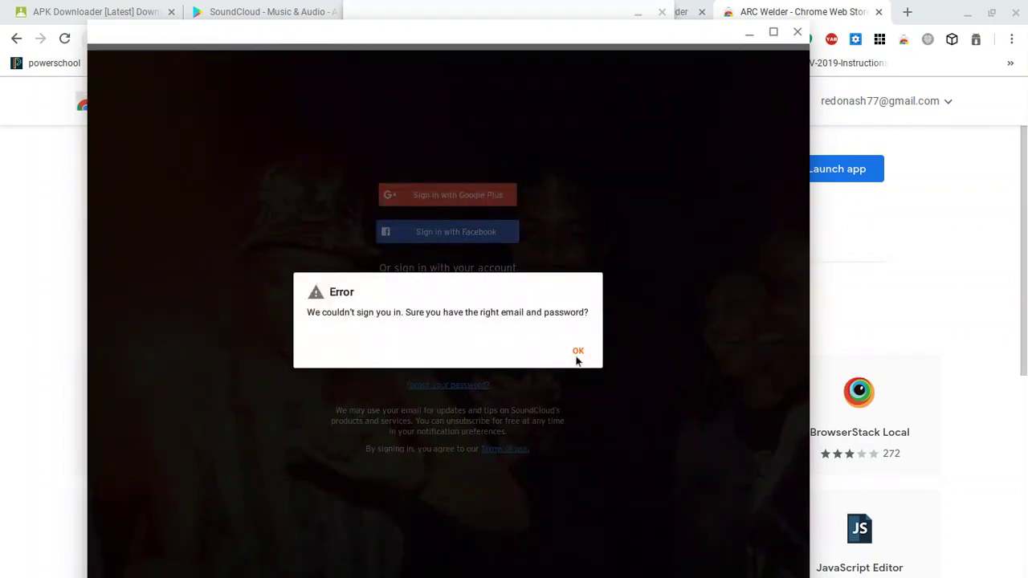
# Step: Dismiss the sign-in error and start Sign in with Facebook, accepting the terms
pyautogui.click(575, 349)
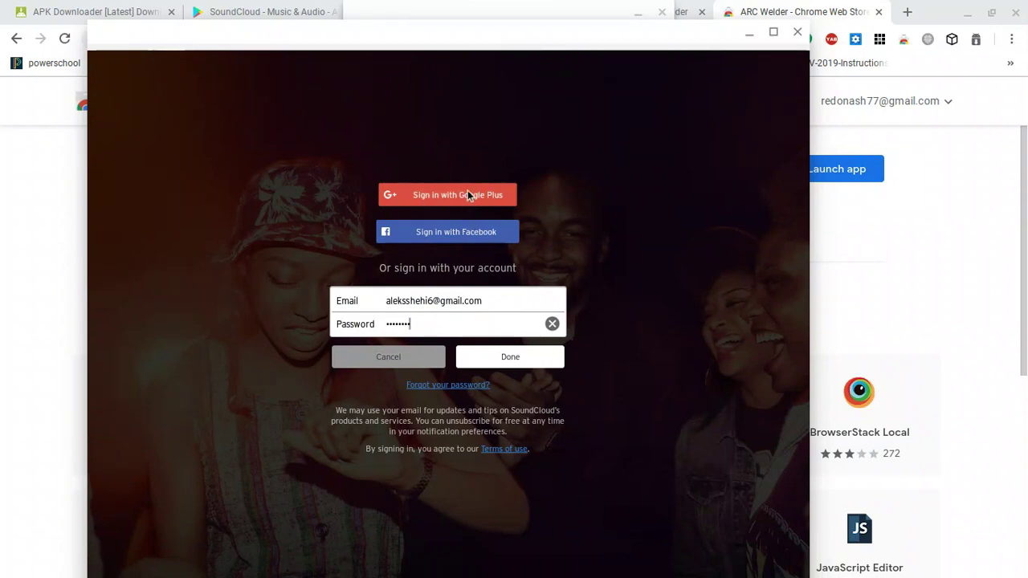
pyautogui.click(464, 232)
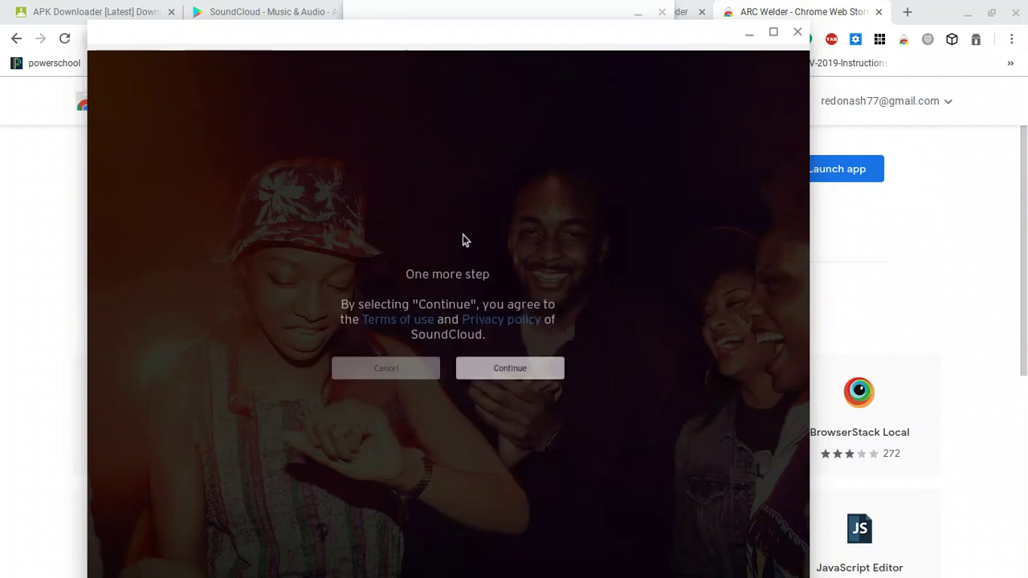
pyautogui.click(486, 378)
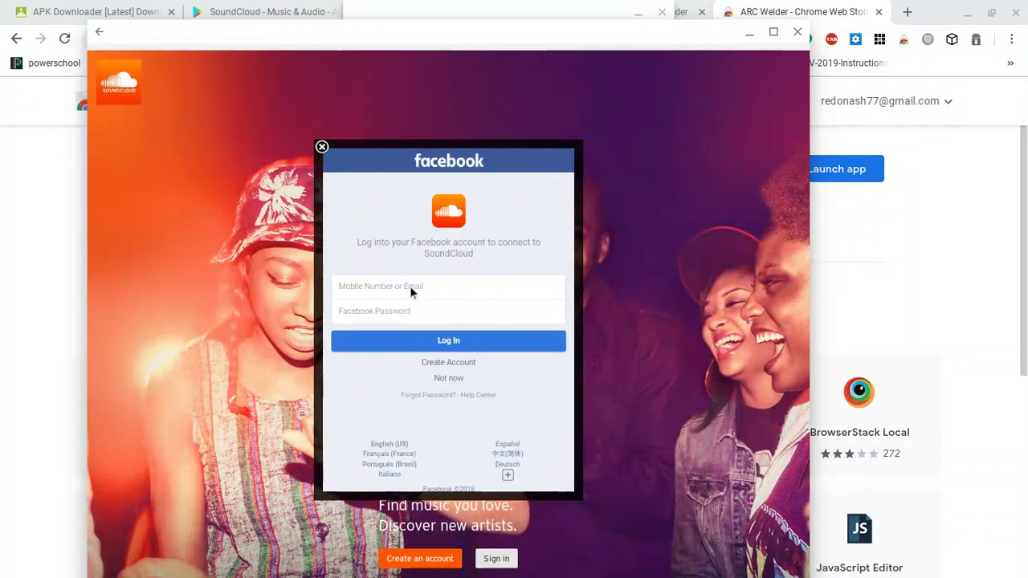
# Step: Enter the Facebook email and password, log in, and confirm continuing to SoundCloud
pyautogui.click(409, 286)
pyautogui.write('aleks')
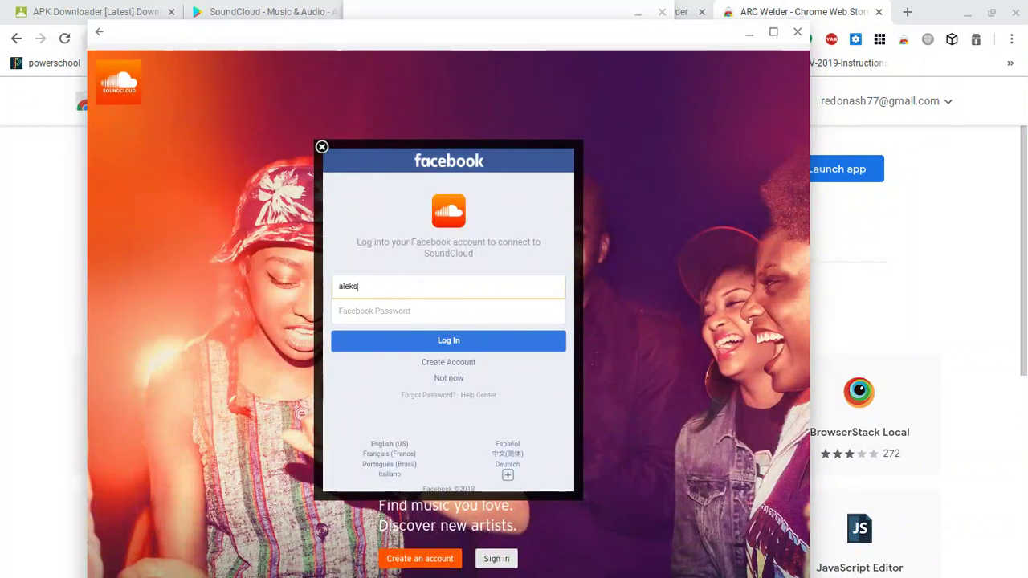
pyautogui.press('BackSpace')
pyautogui.press('BackSpace')
pyautogui.press('BackSpace')
pyautogui.press('BackSpace')
pyautogui.press('BackSpace')
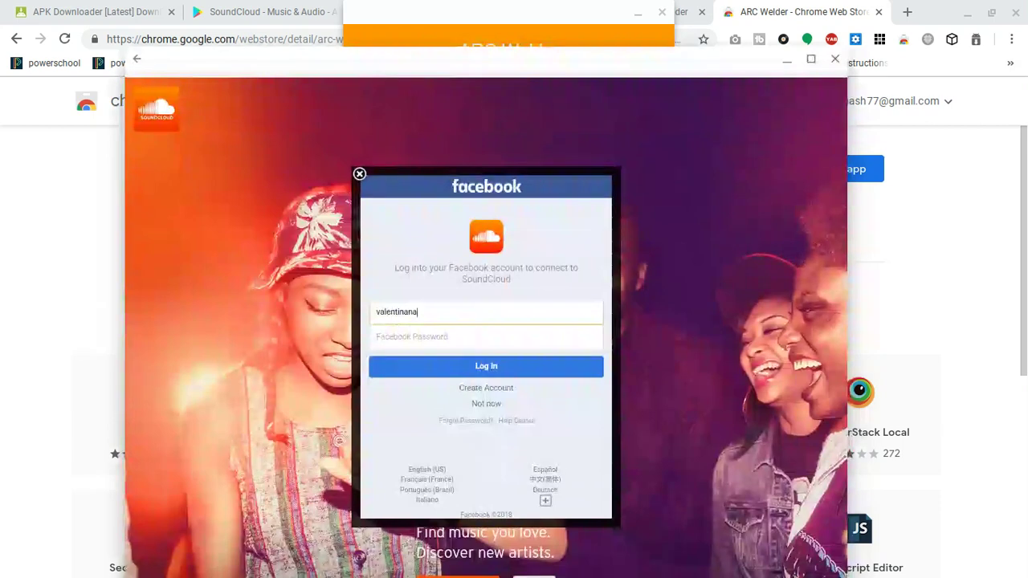
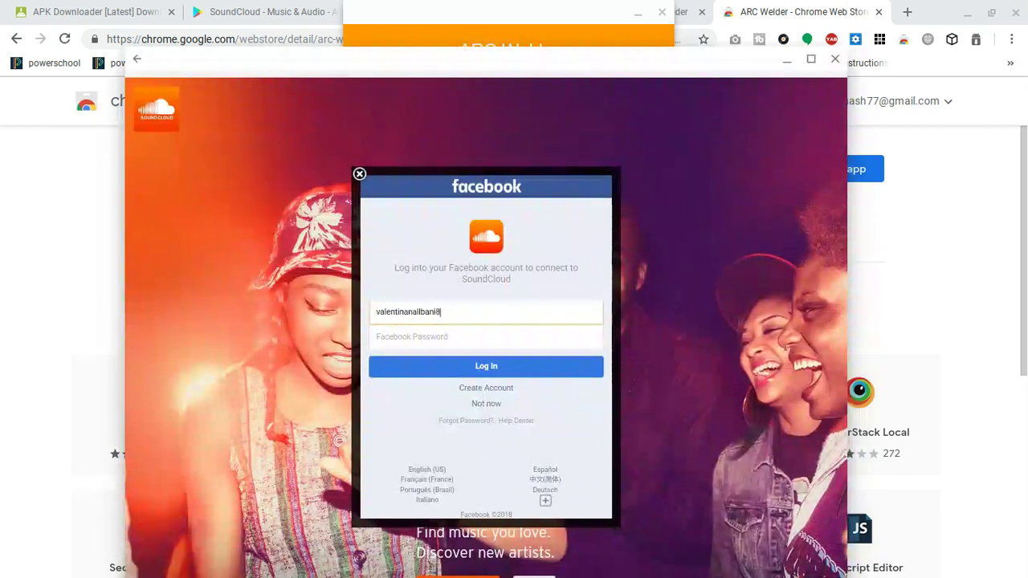
pyautogui.click(418, 339)
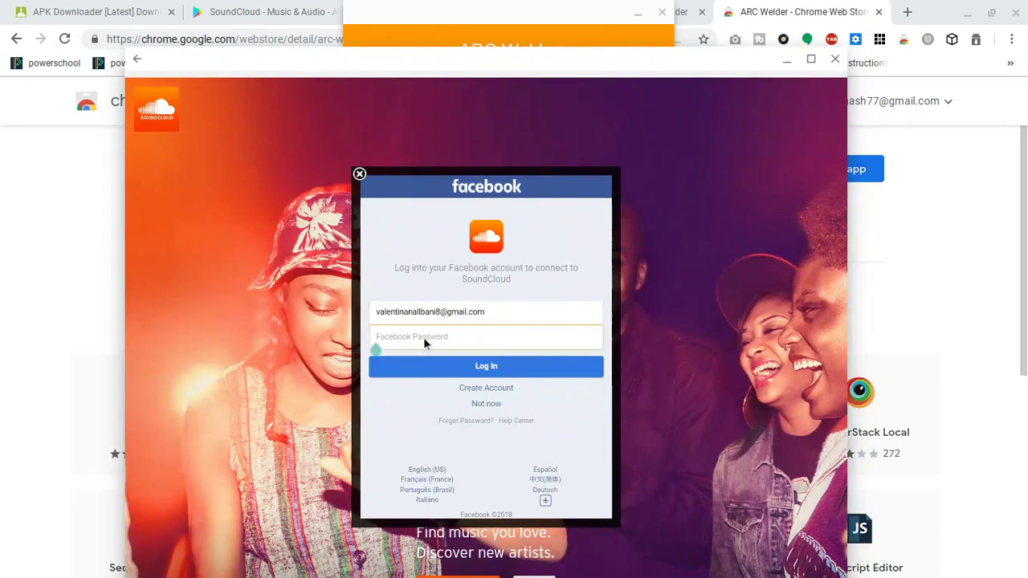
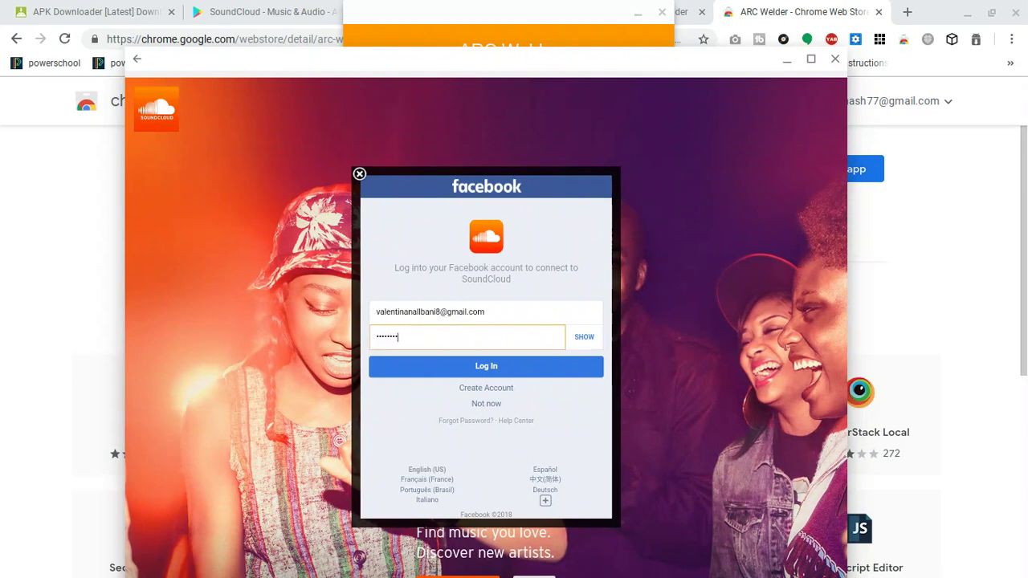
pyautogui.click(478, 367)
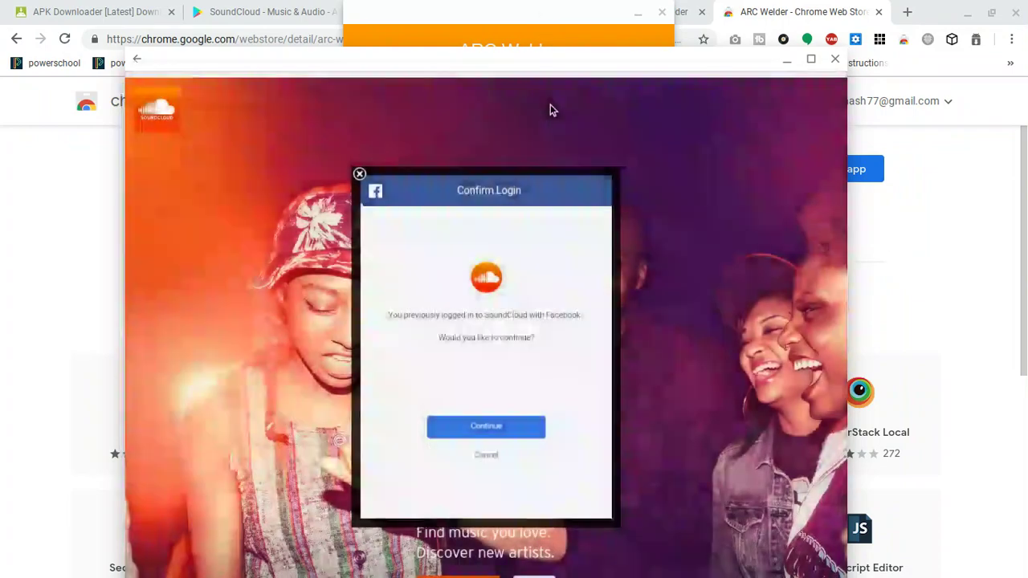
pyautogui.click(488, 425)
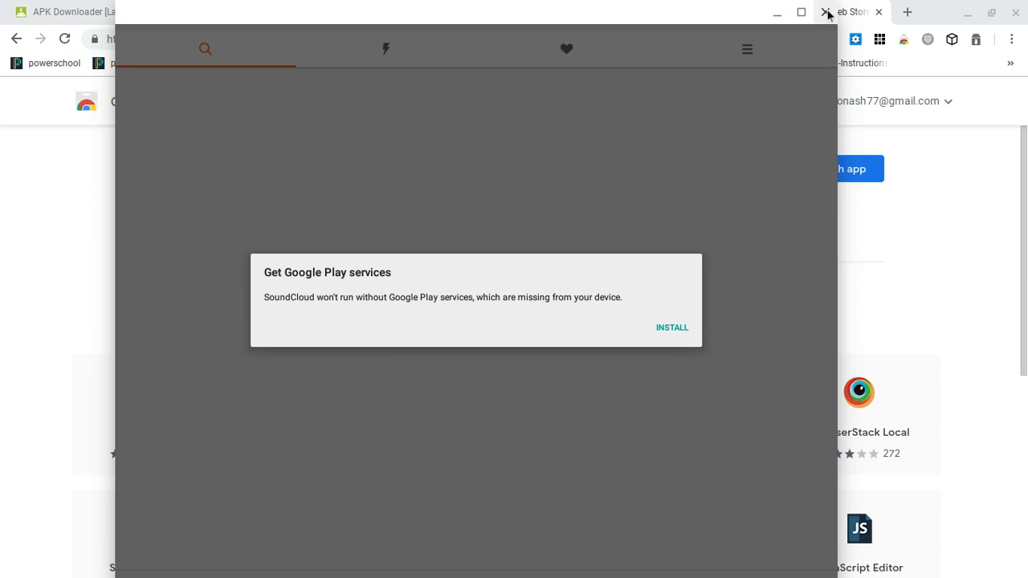
# Step: Dismiss the Google Play services warning, open the ZEZE station, and return home
pyautogui.click(672, 328)
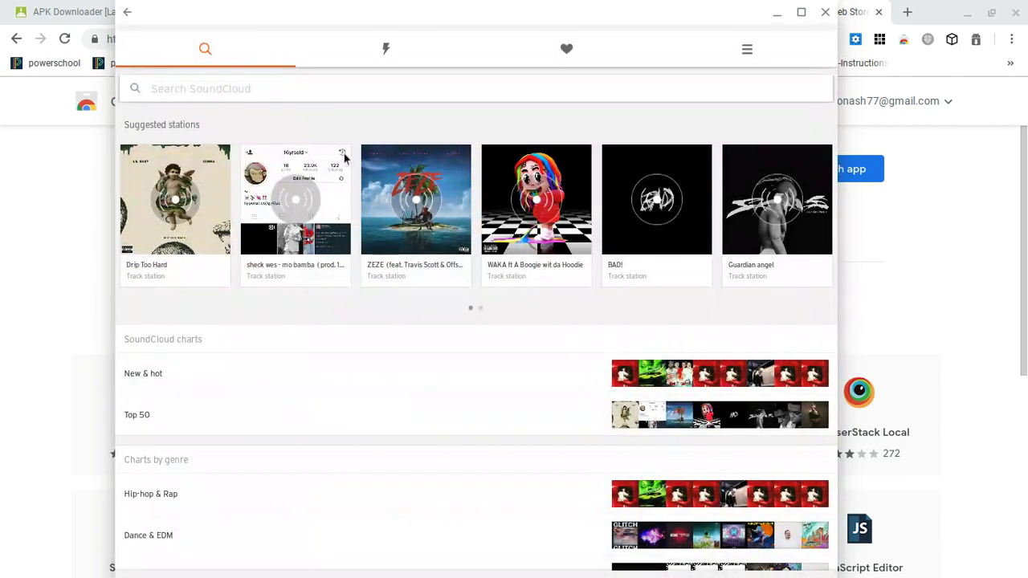
pyautogui.click(378, 217)
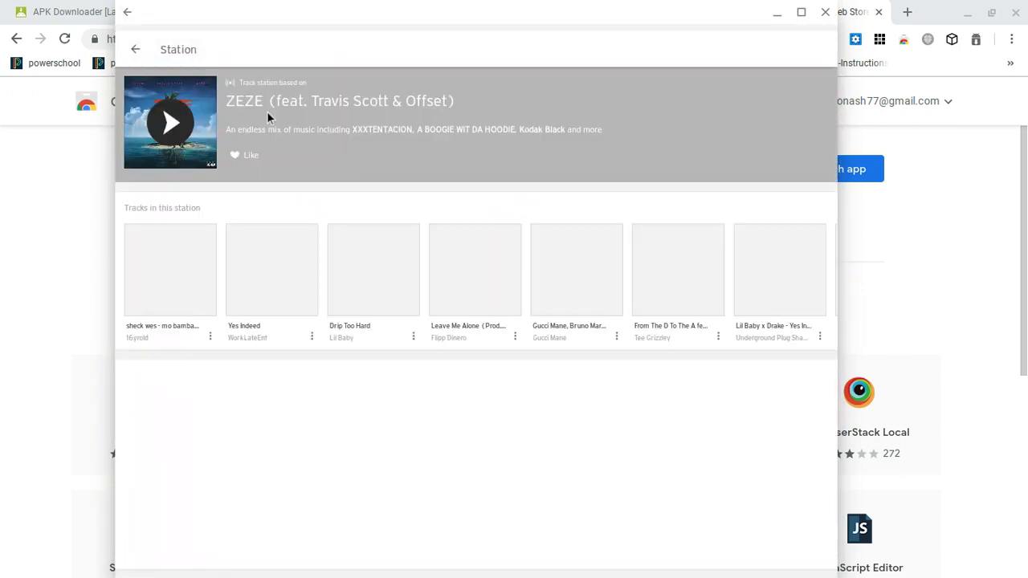
pyautogui.click(134, 51)
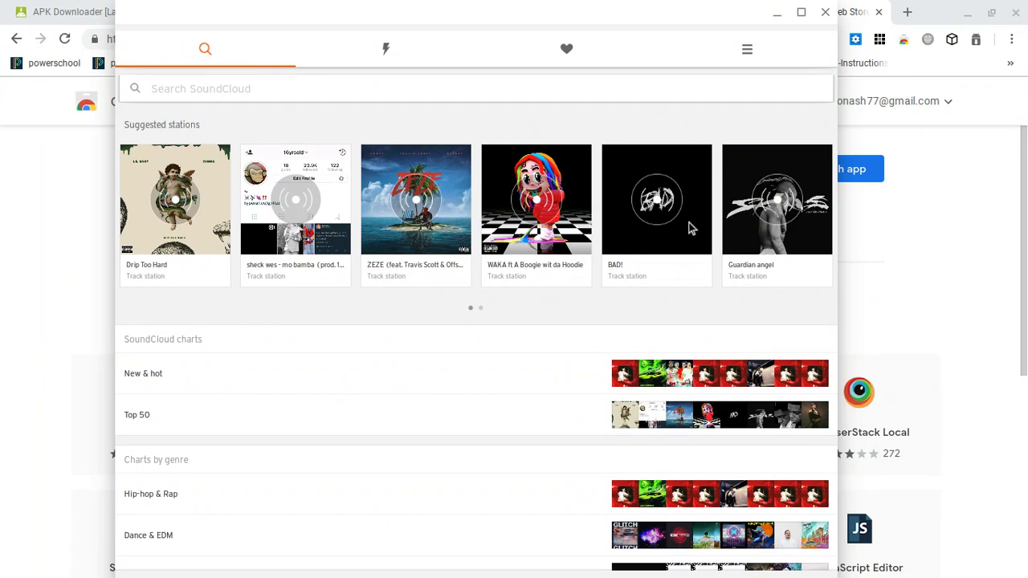
# Step: Browse the home page's station carousel and charts
pyautogui.hscroll(10, 689, 228)
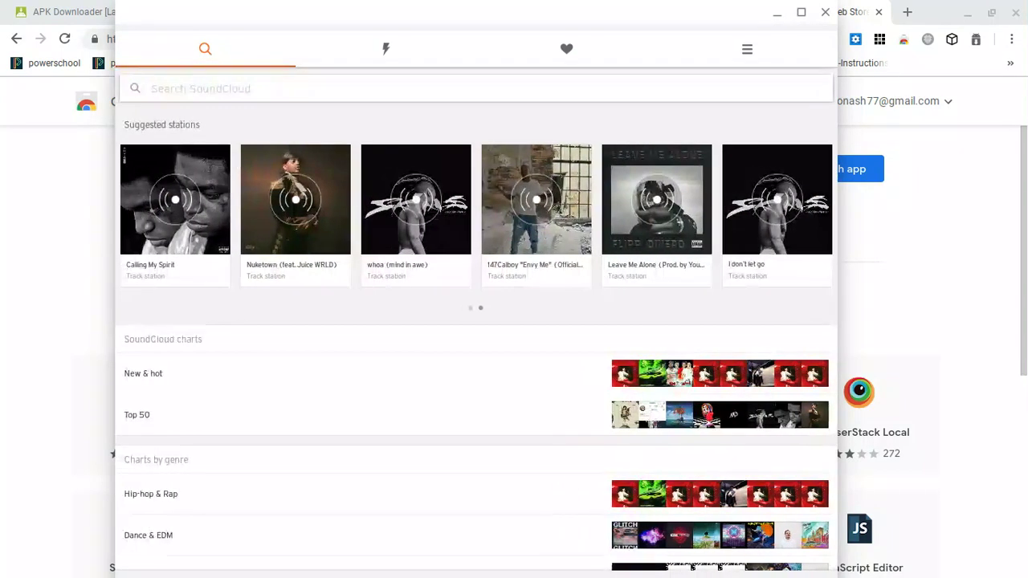
pyautogui.scroll(-2, 569, 394)
pyautogui.scroll(-1, 567, 402)
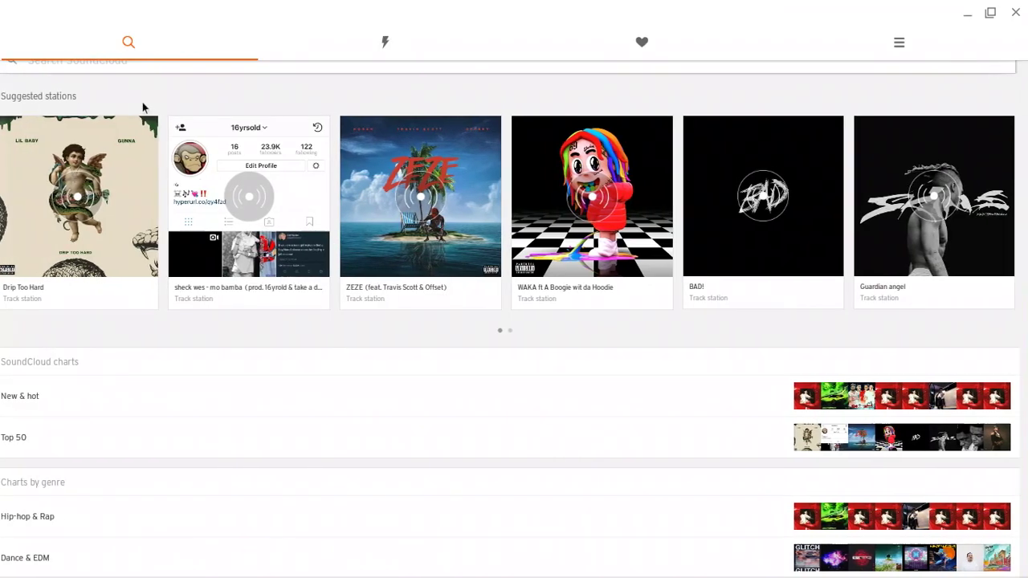
pyautogui.scroll(2, 274, 266)
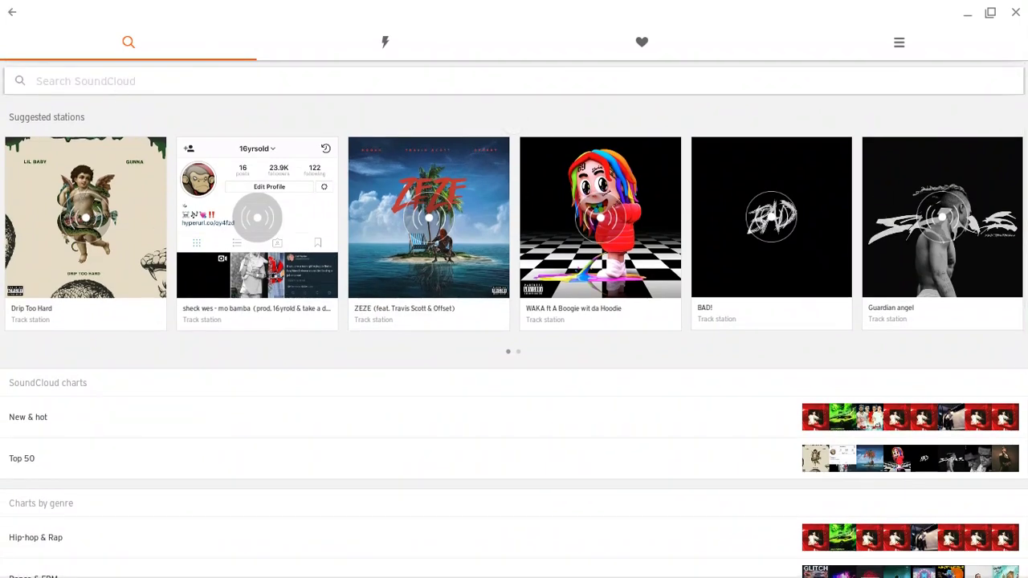
# Step: Close the SoundCloud and ARC Welder windows, then launch Screen Recorder from the app launcher
pyautogui.click(1016, 13)
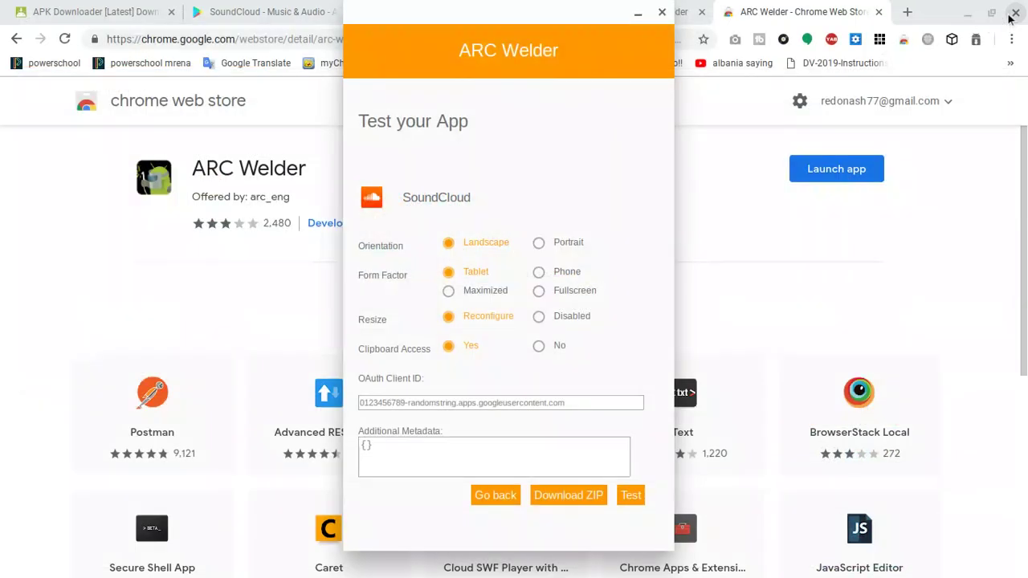
pyautogui.click(662, 13)
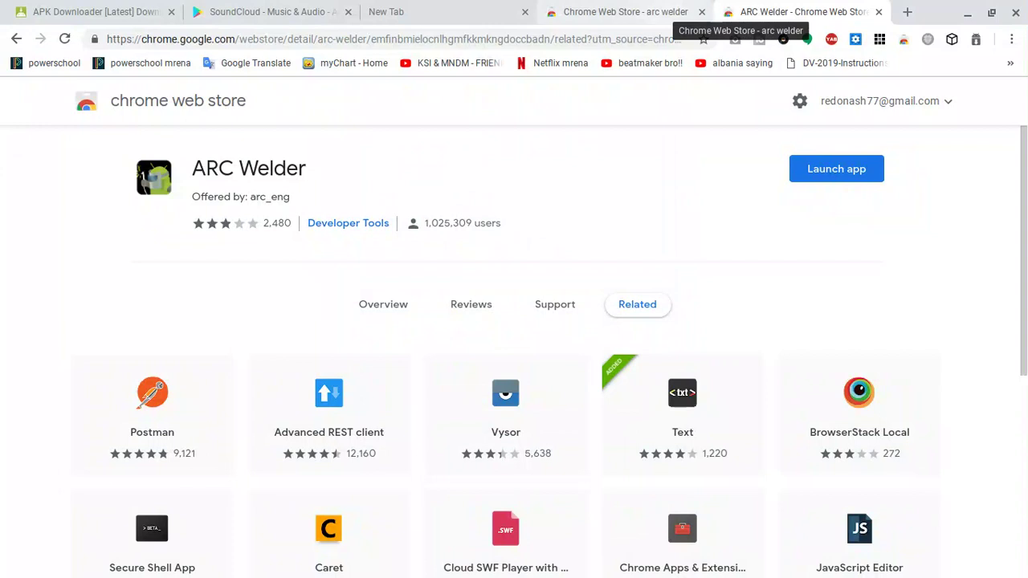
pyautogui.press('super')
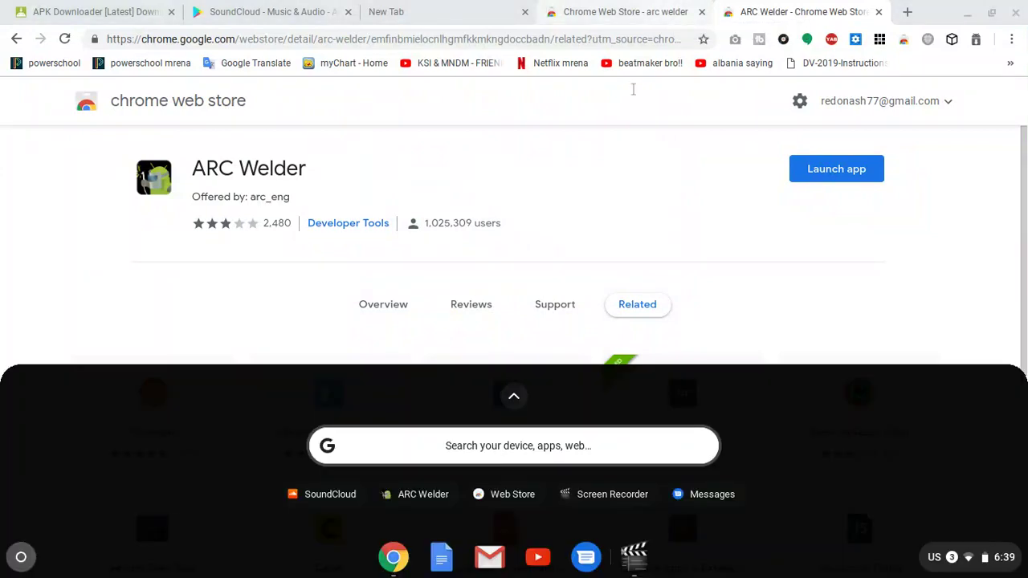
pyautogui.click(634, 556)
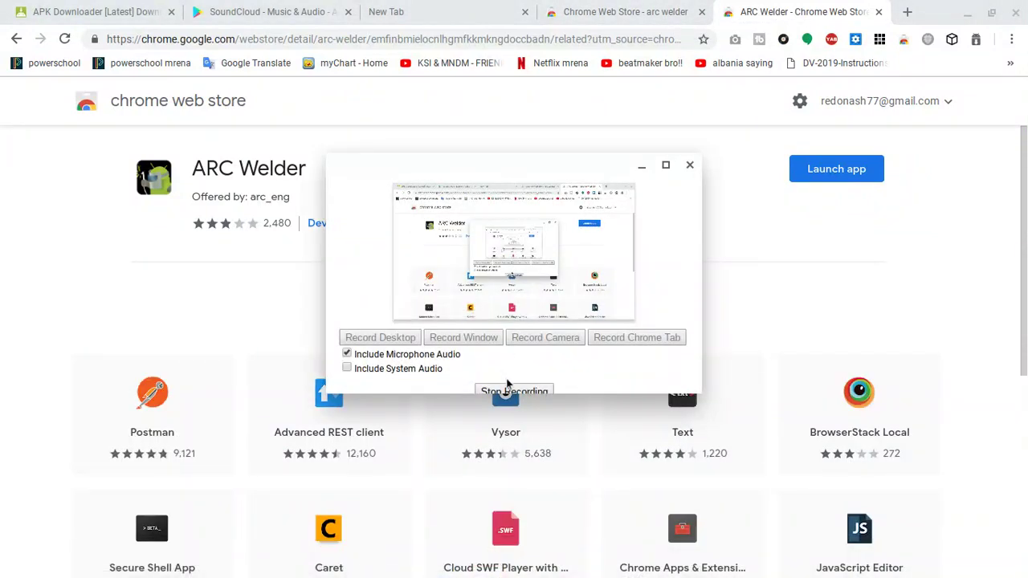